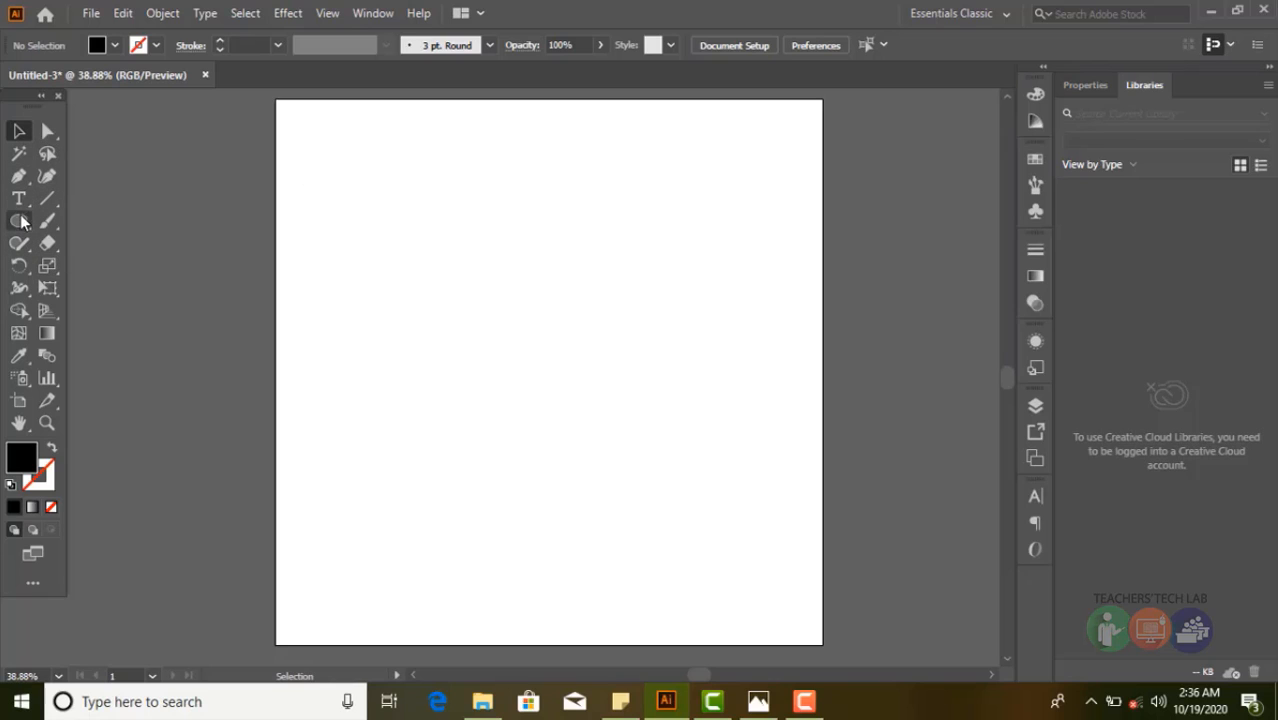
Draw a wide black rectangle across the middle of the artboard with the Rectangle tool
click(18, 222)
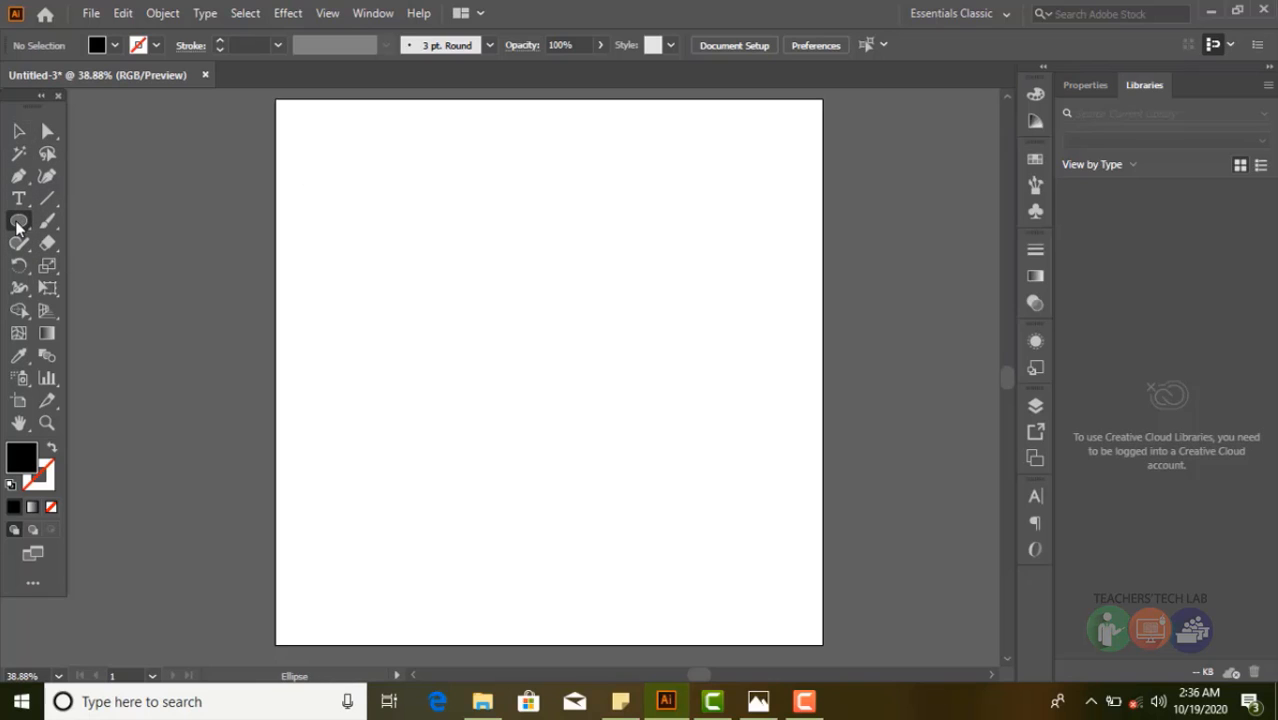
click(18, 224)
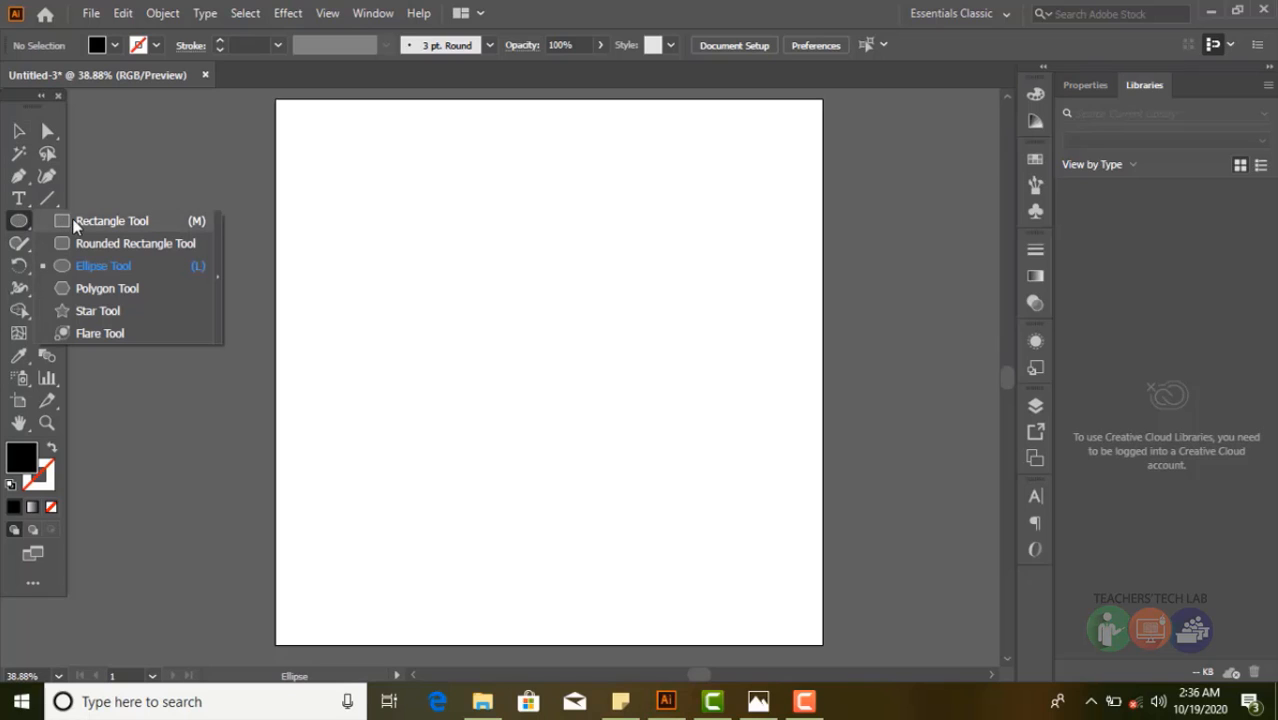
click(24, 224)
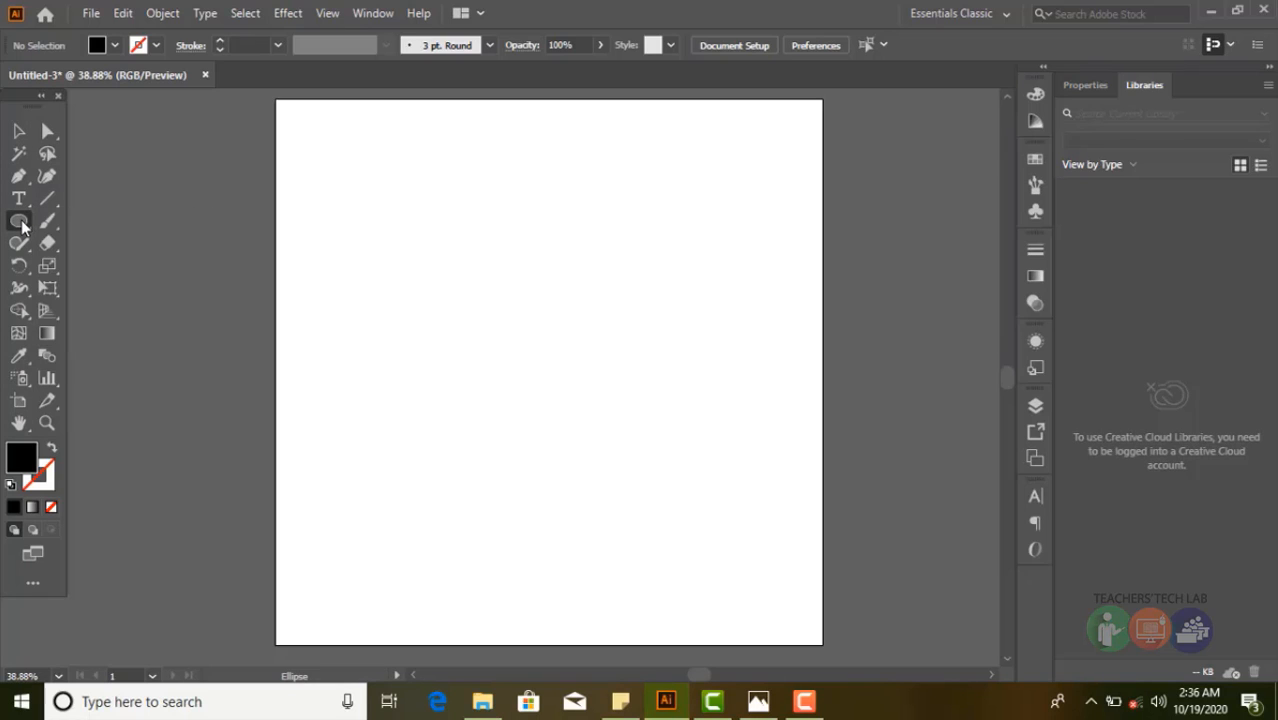
click(18, 222)
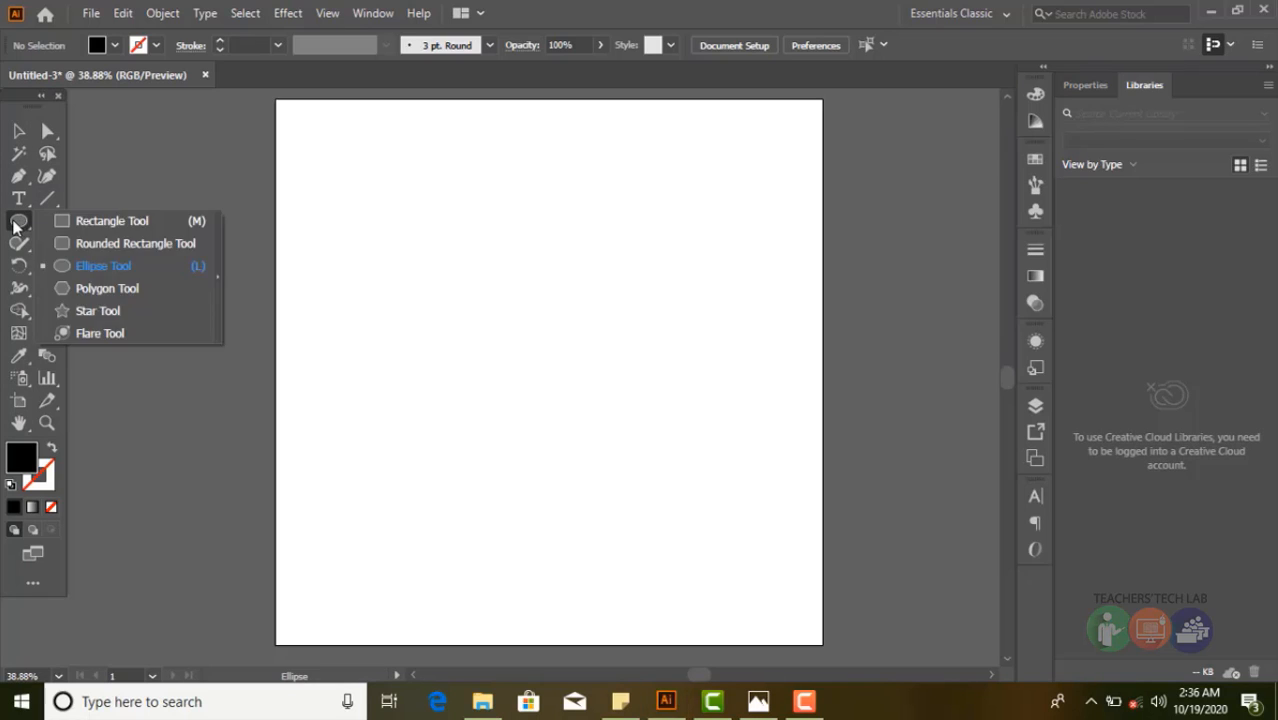
click(88, 224)
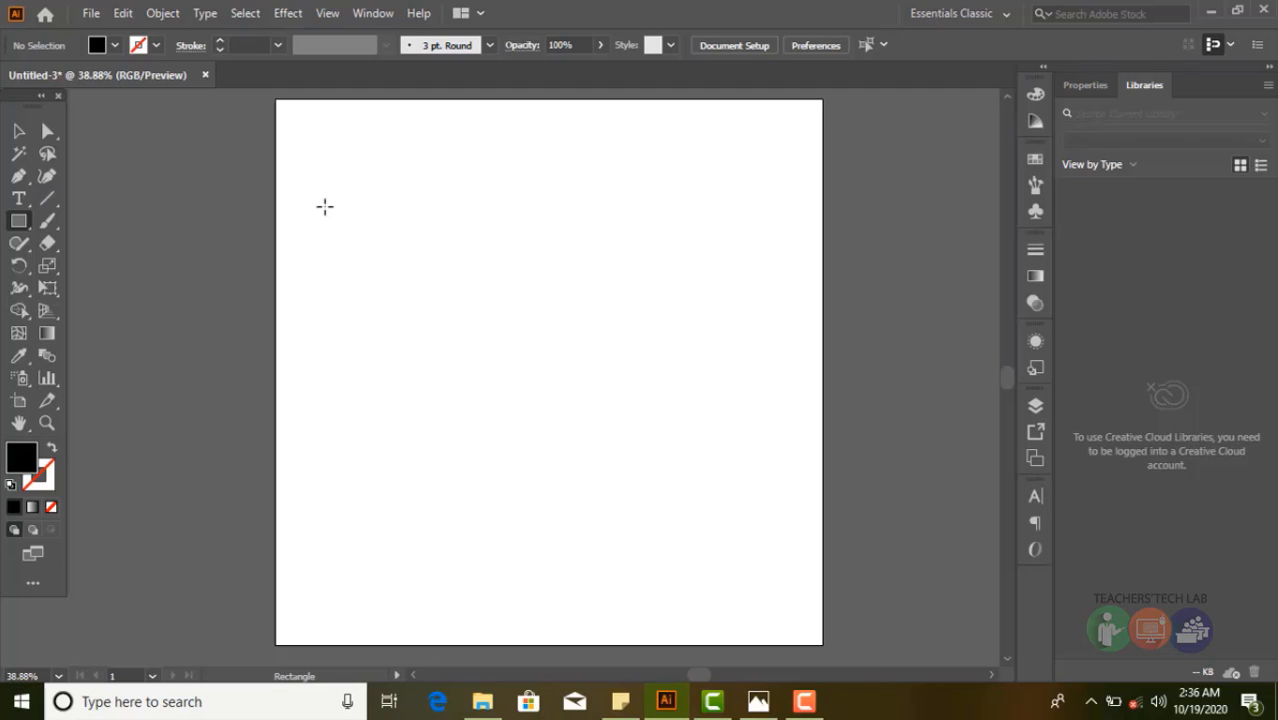
drag(324, 206, 763, 479)
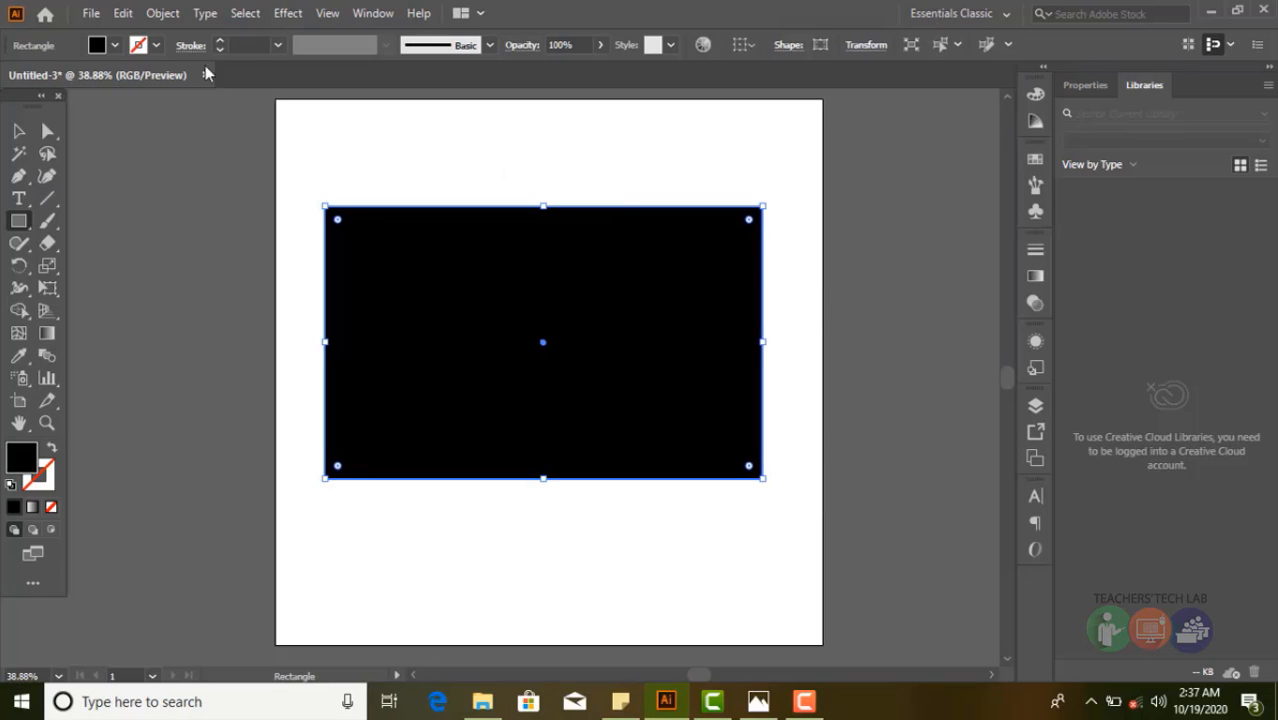
Try brown, magenta and yellow swatches as the rectangle's fill, finishing with the bright red swatch
click(115, 47)
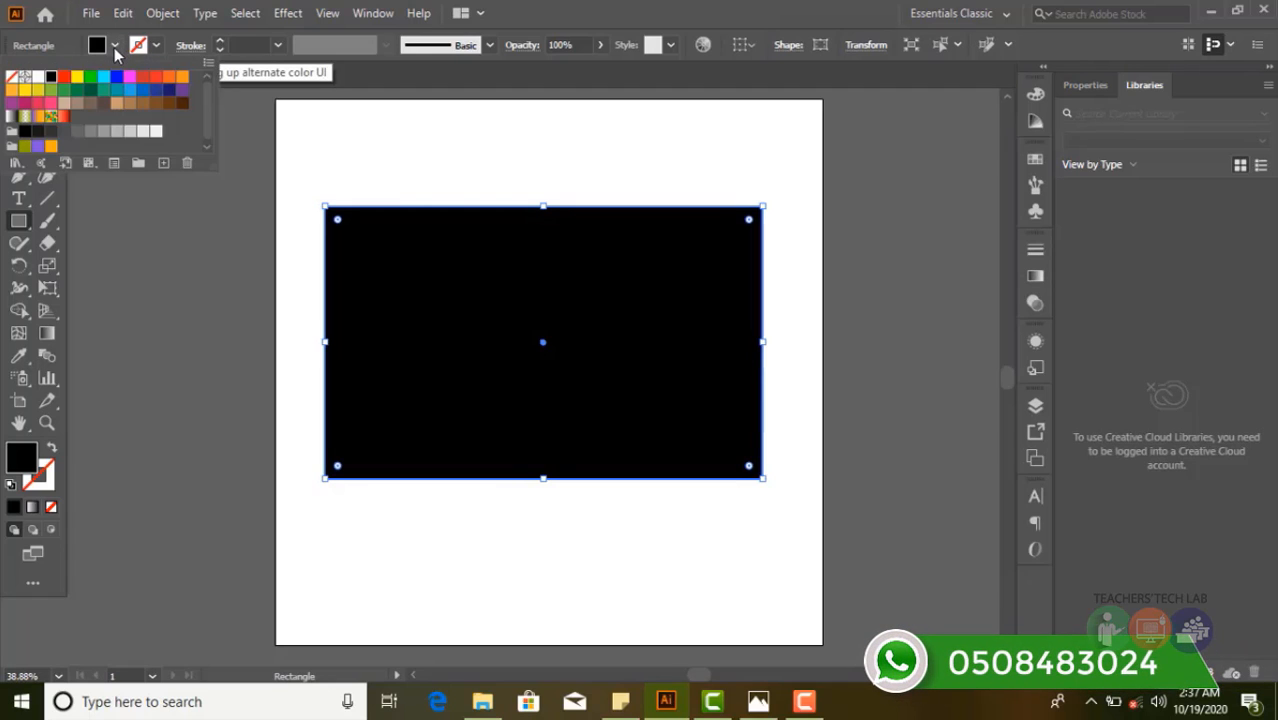
click(114, 48)
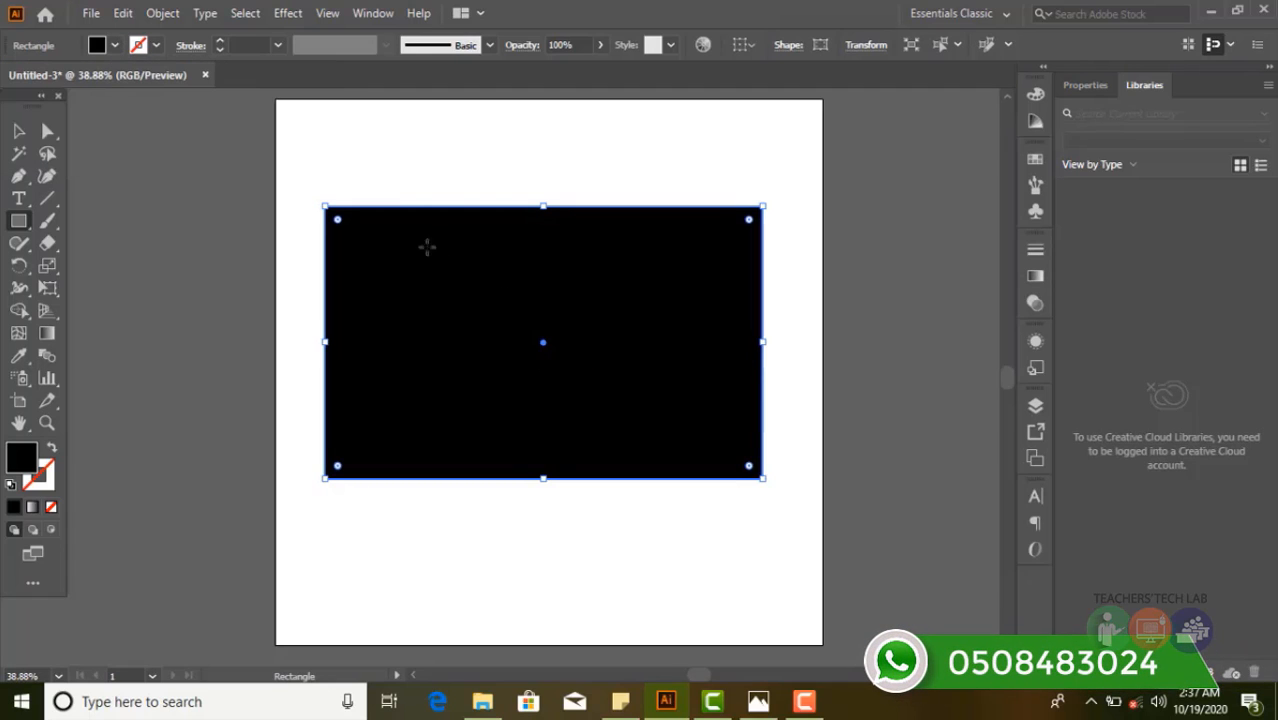
click(113, 46)
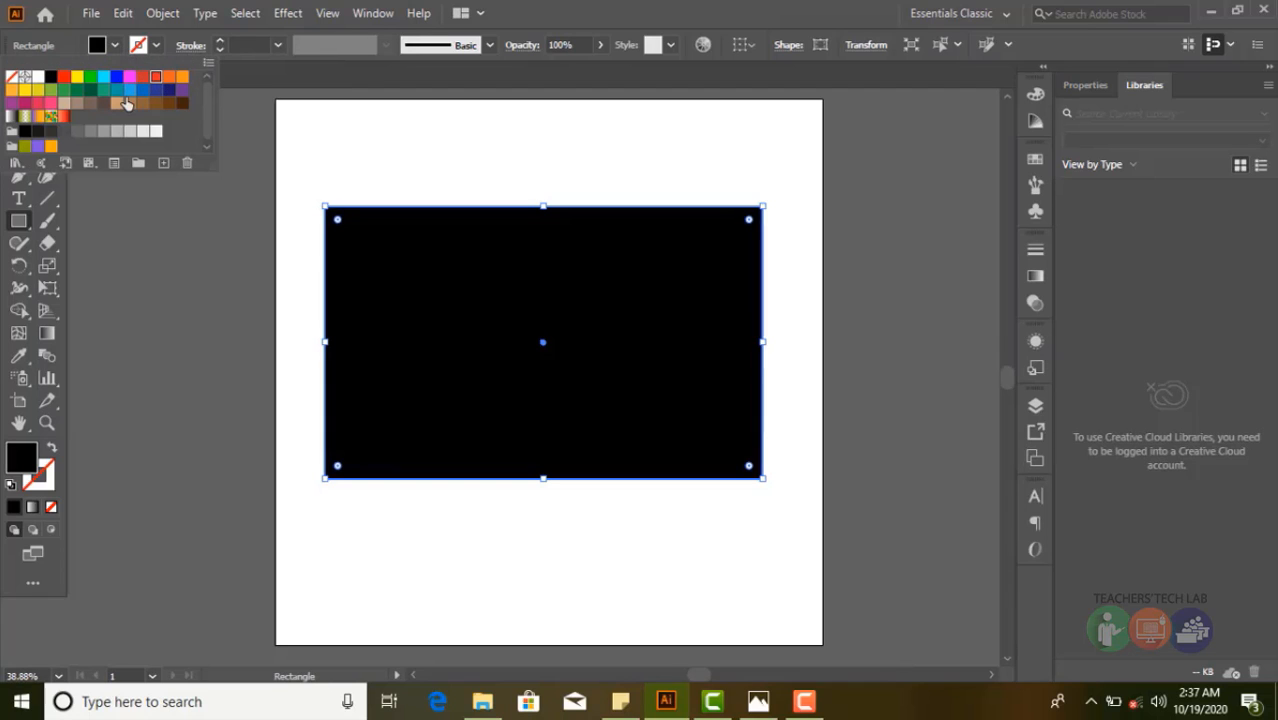
click(129, 77)
click(130, 103)
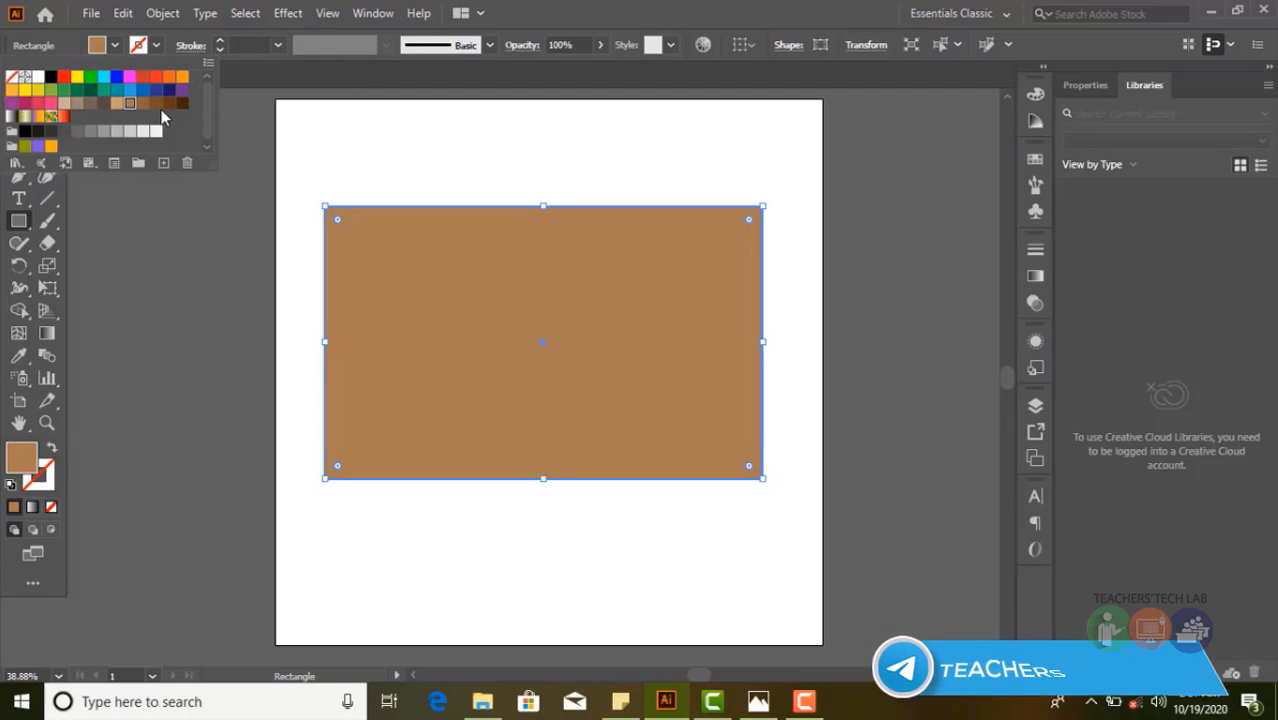
click(182, 102)
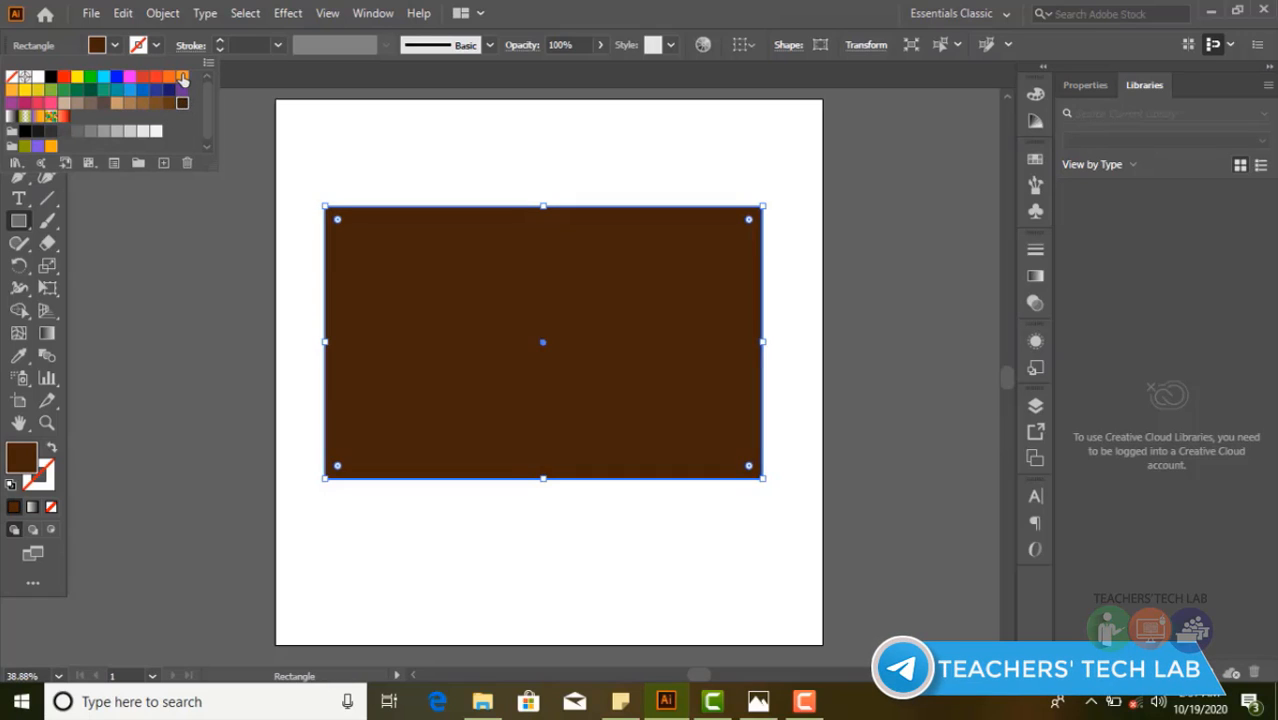
click(182, 77)
click(129, 77)
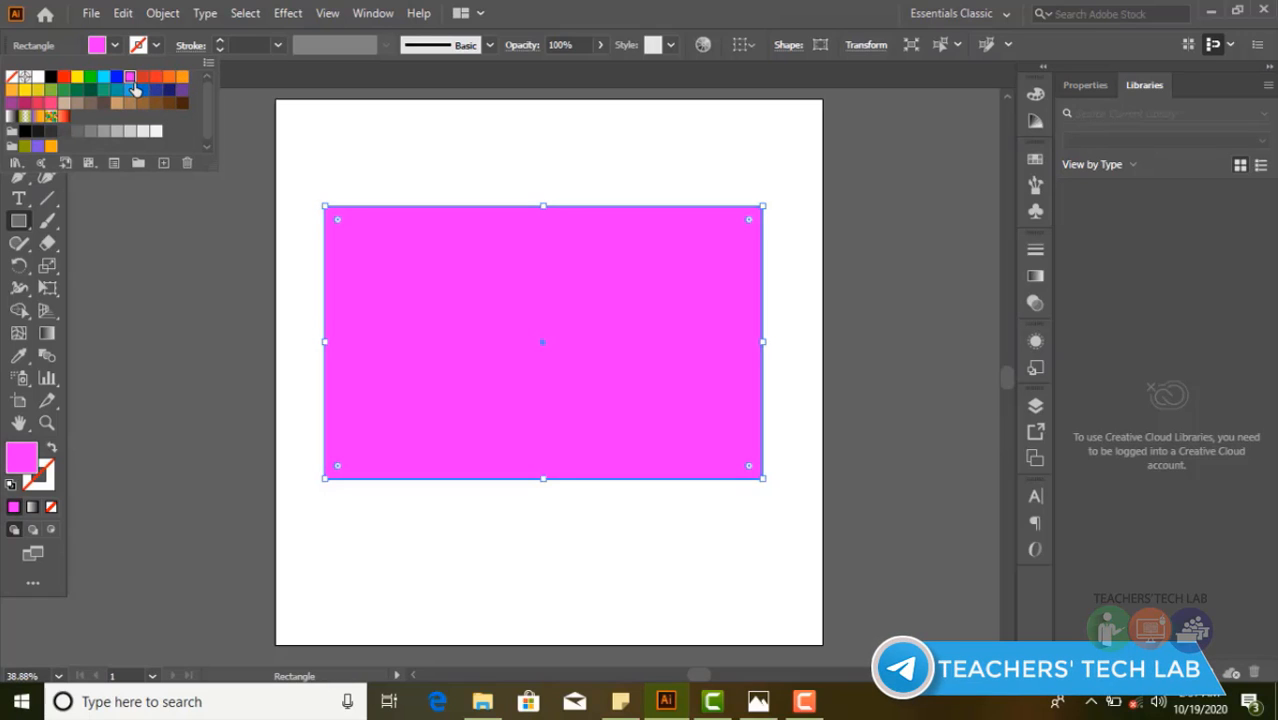
click(78, 77)
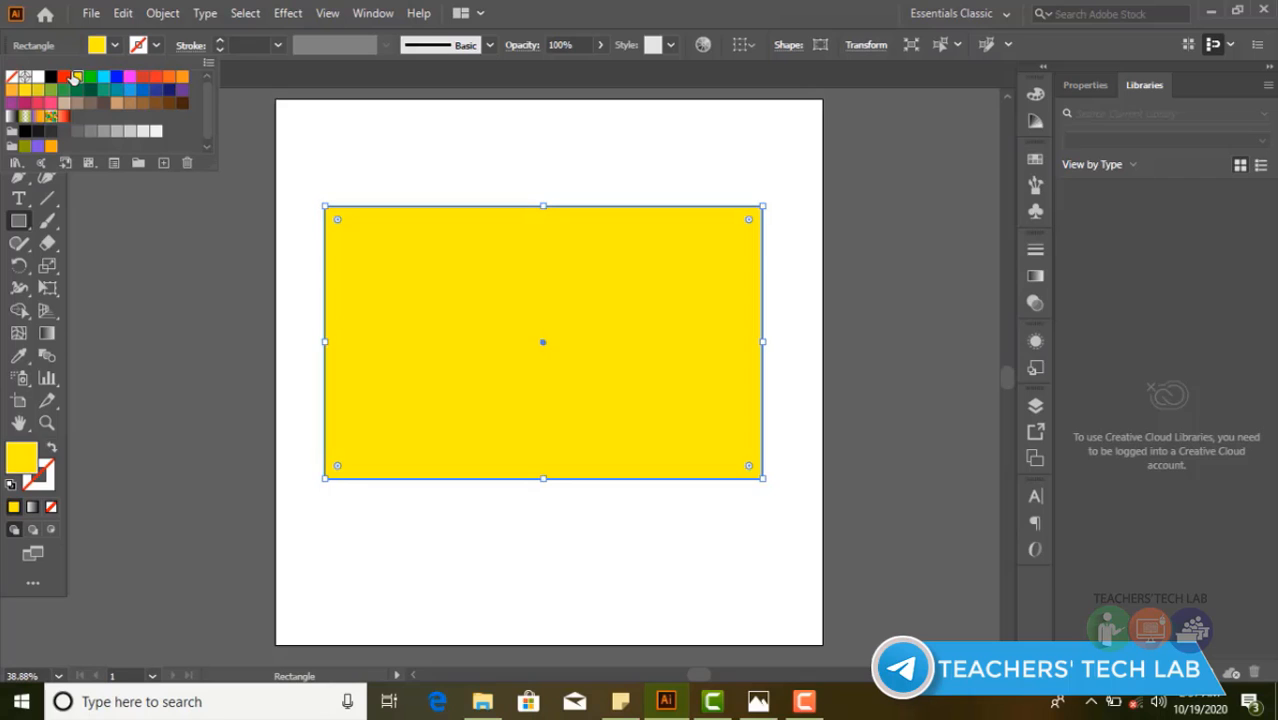
click(64, 77)
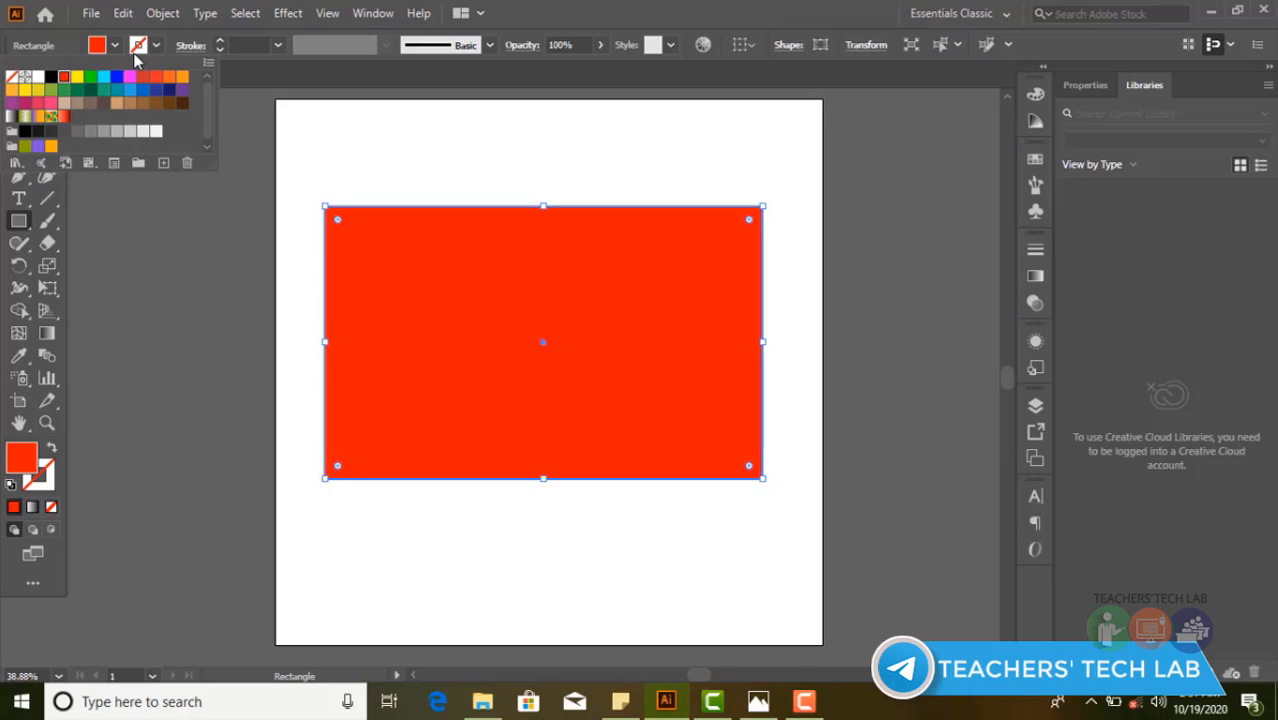
click(110, 380)
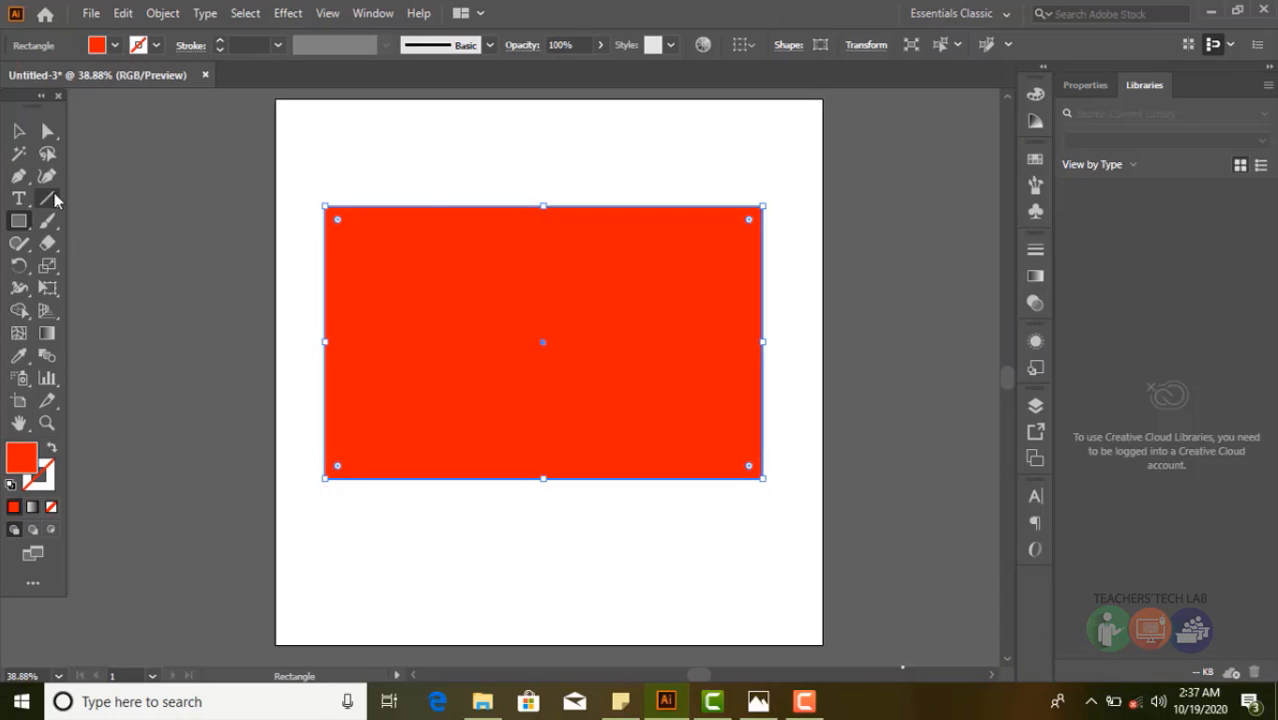
Set the rectangle's fill to dark navy blue 12153A using the Color Picker
double_click(25, 462)
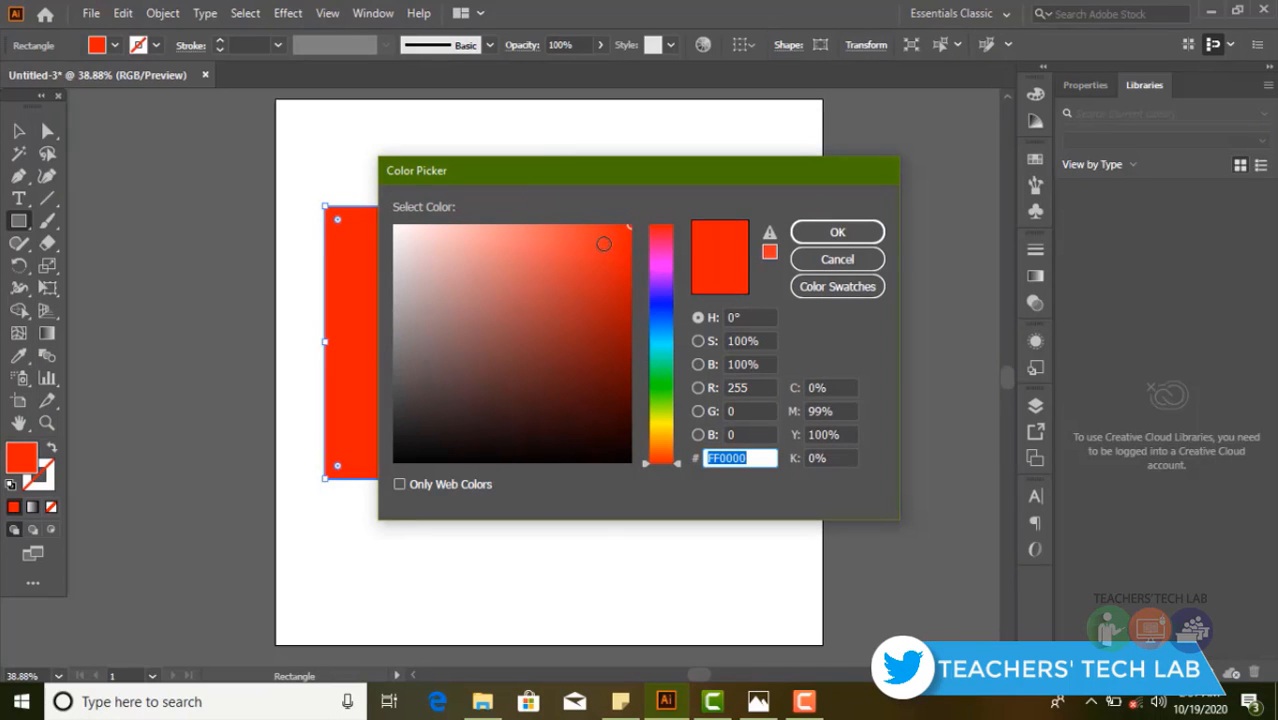
drag(603, 245, 575, 281)
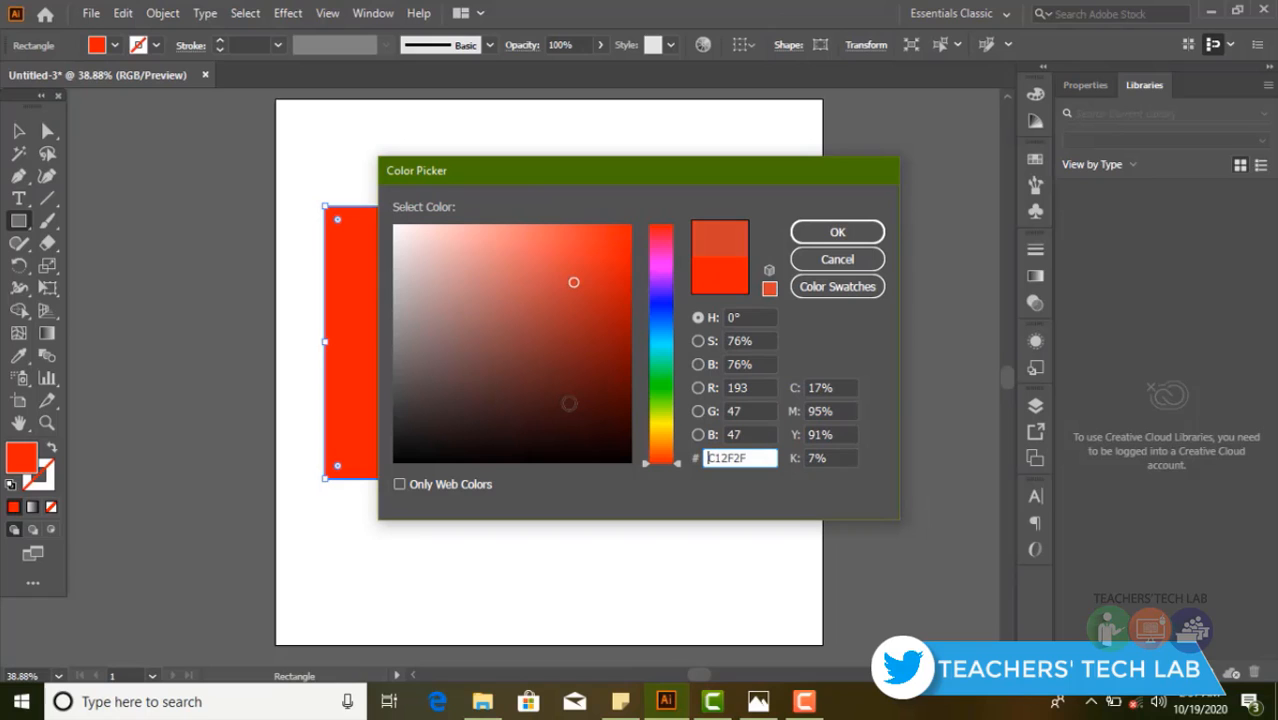
mouse_move(568, 403)
mouse_down()
mouse_move(511, 445)
mouse_move(508, 331)
mouse_up()
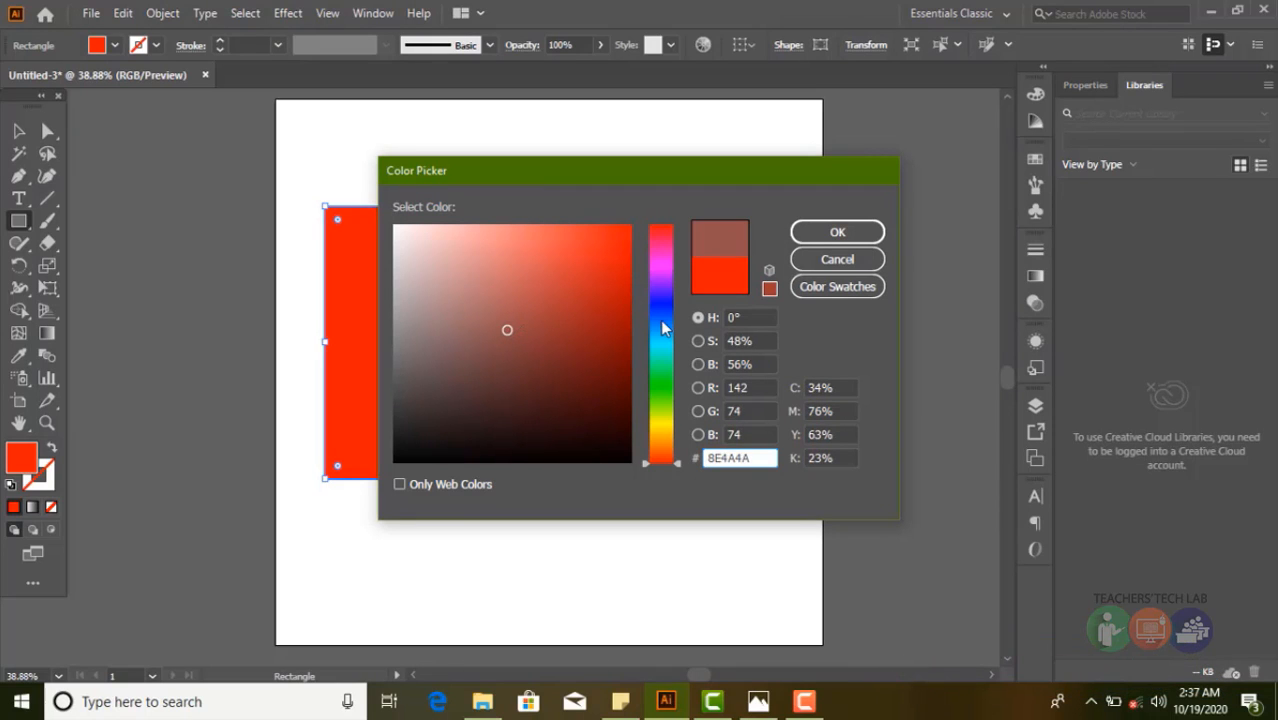
drag(662, 328, 659, 414)
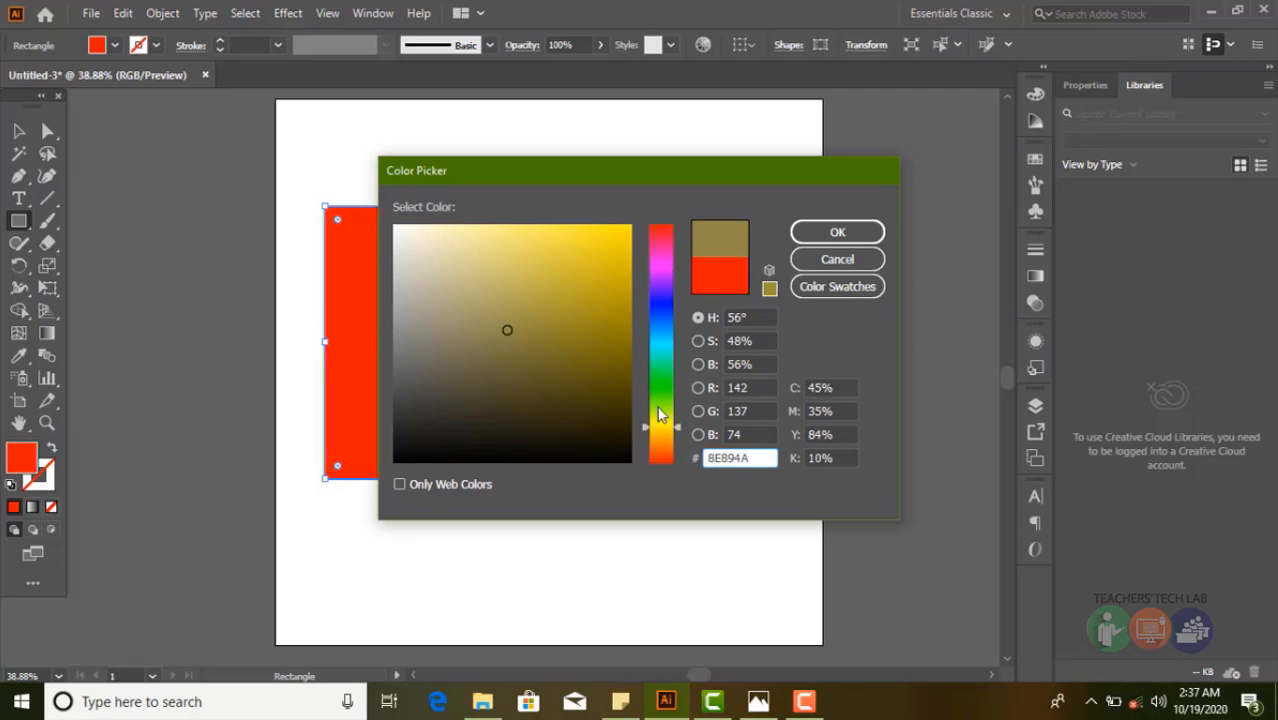
drag(670, 285, 673, 243)
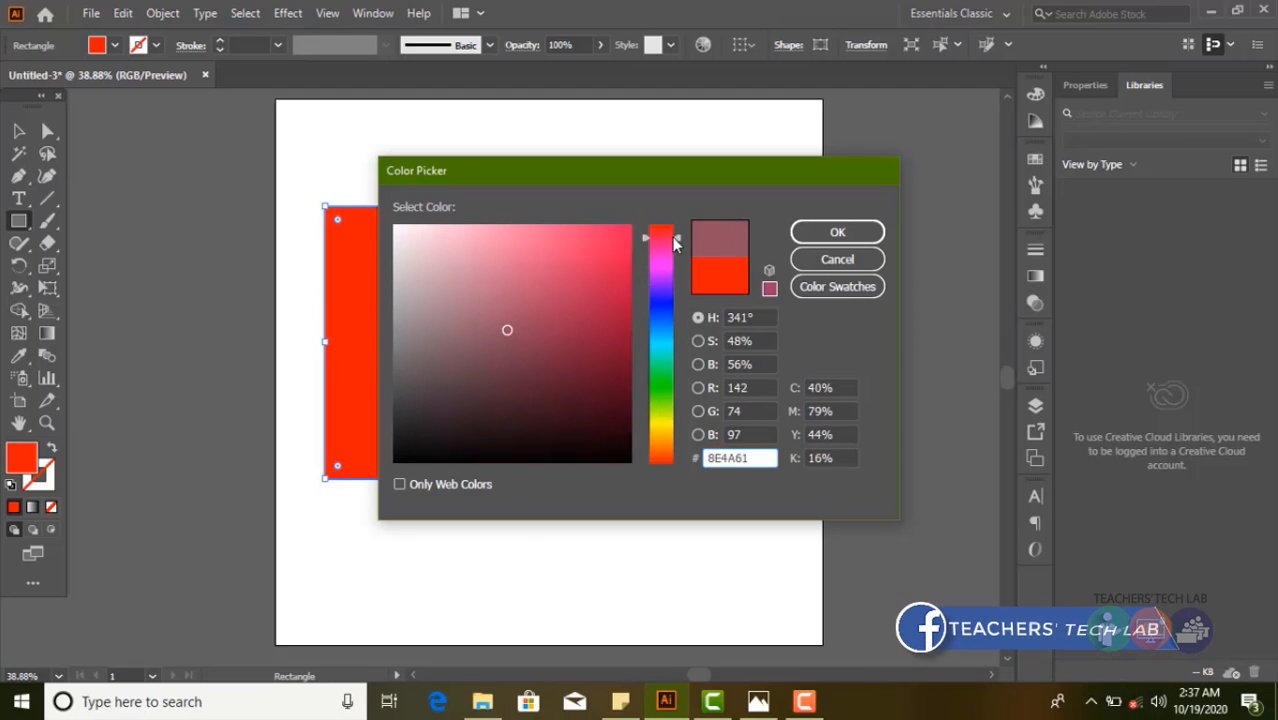
click(662, 307)
click(593, 379)
click(557, 408)
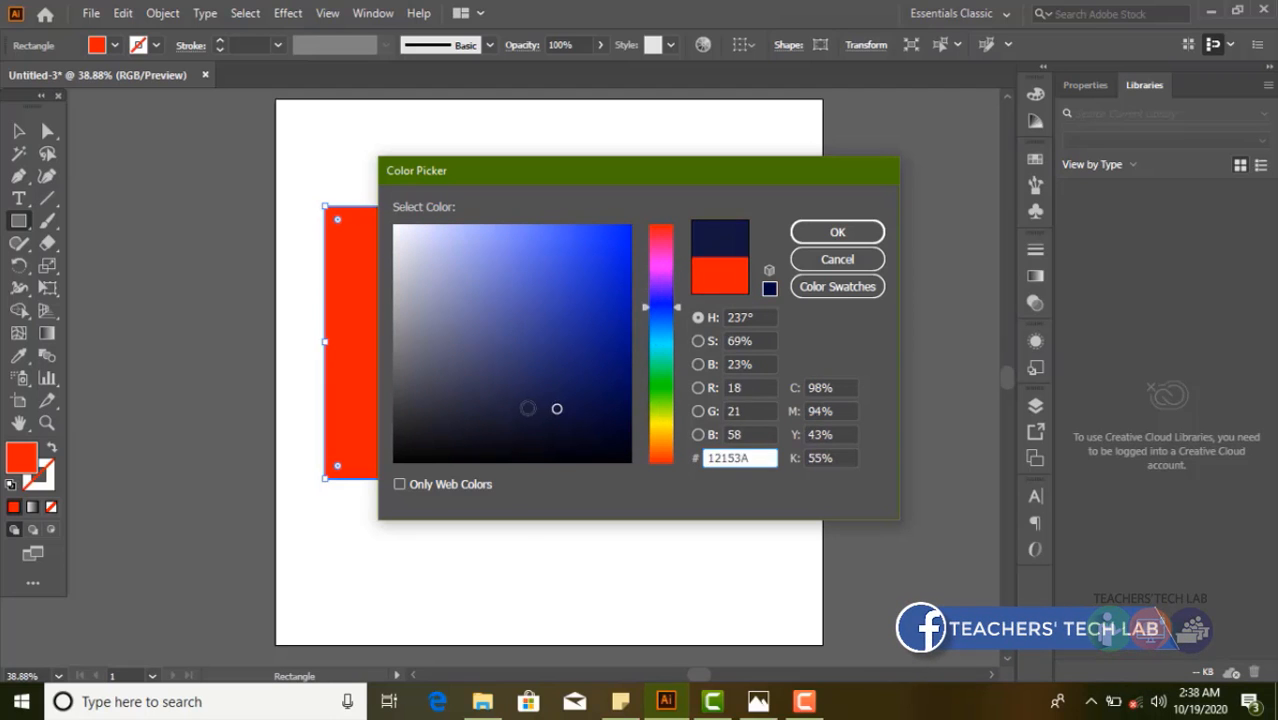
click(842, 233)
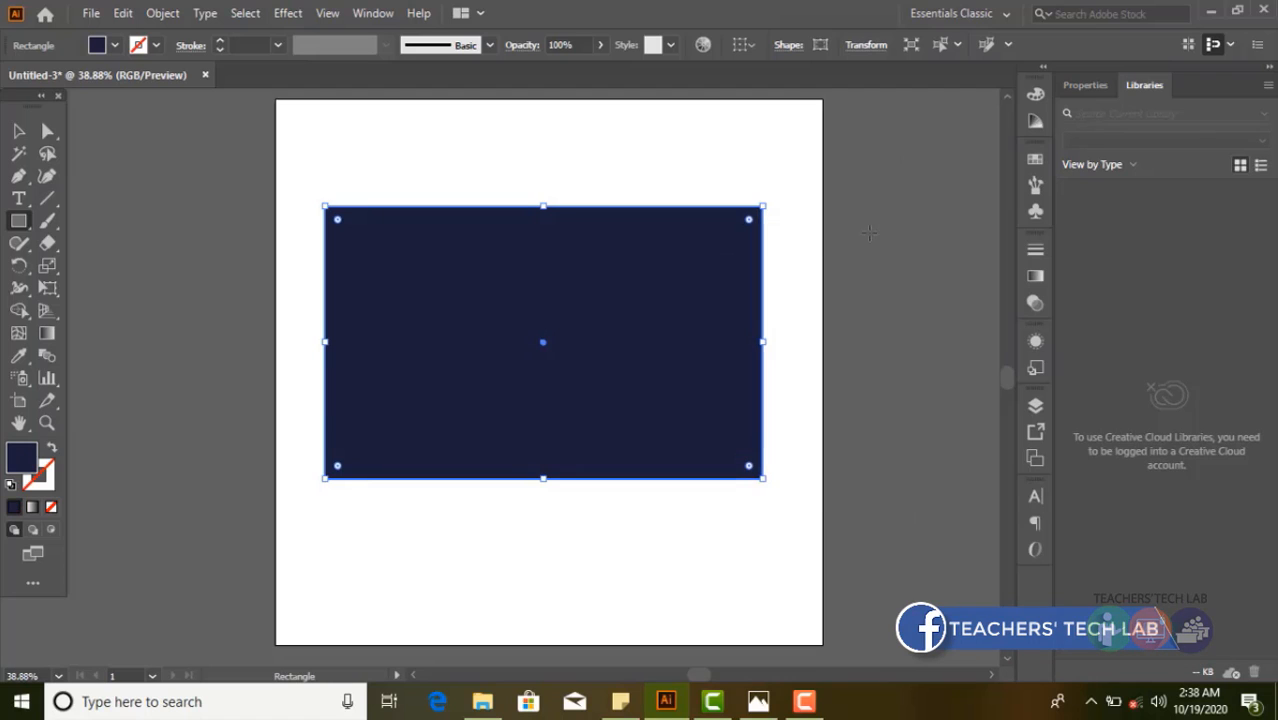
Delete the navy rectangle from the artboard
click(18, 131)
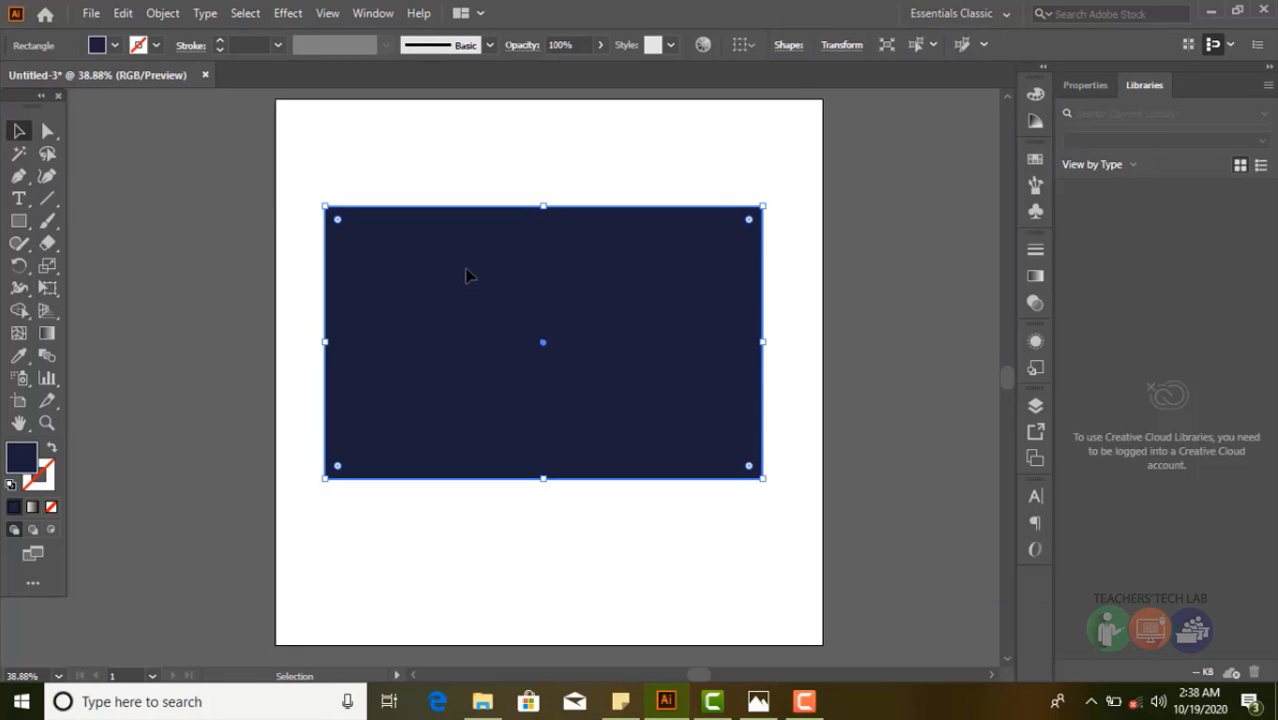
key(Delete)
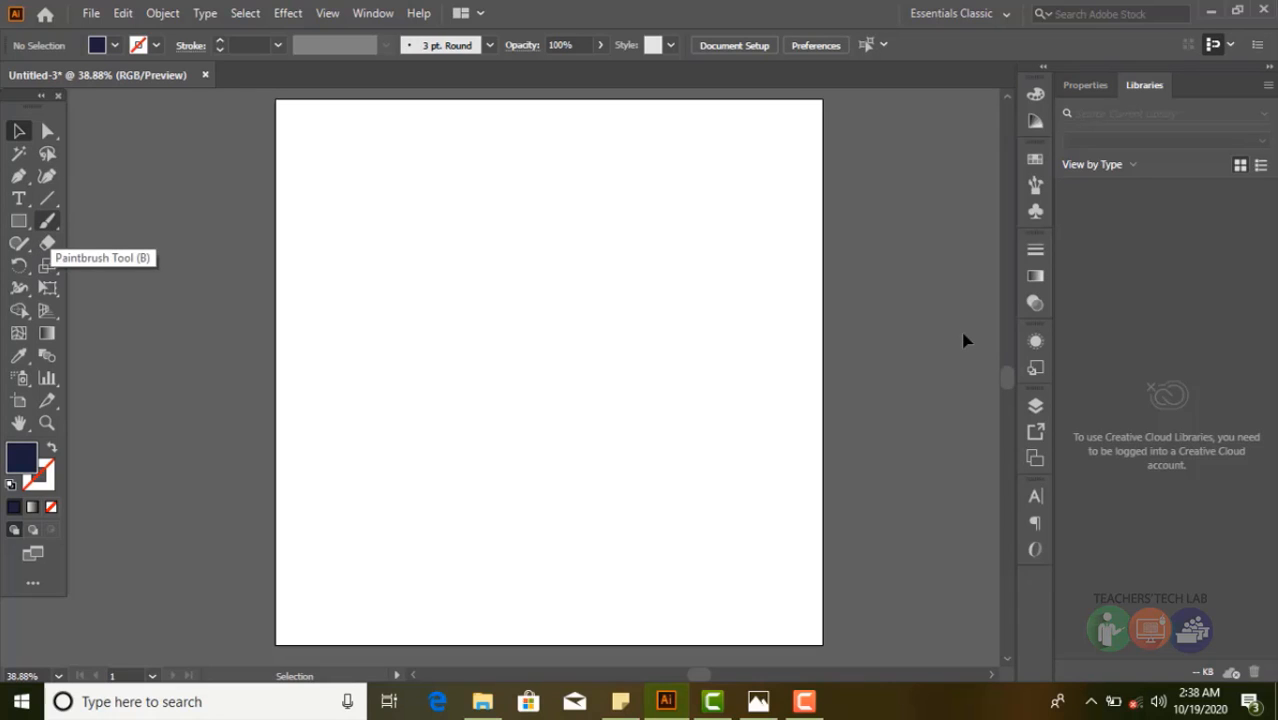
Draw a large square with the Rectangle tool and move it to the centre of the artboard
click(28, 218)
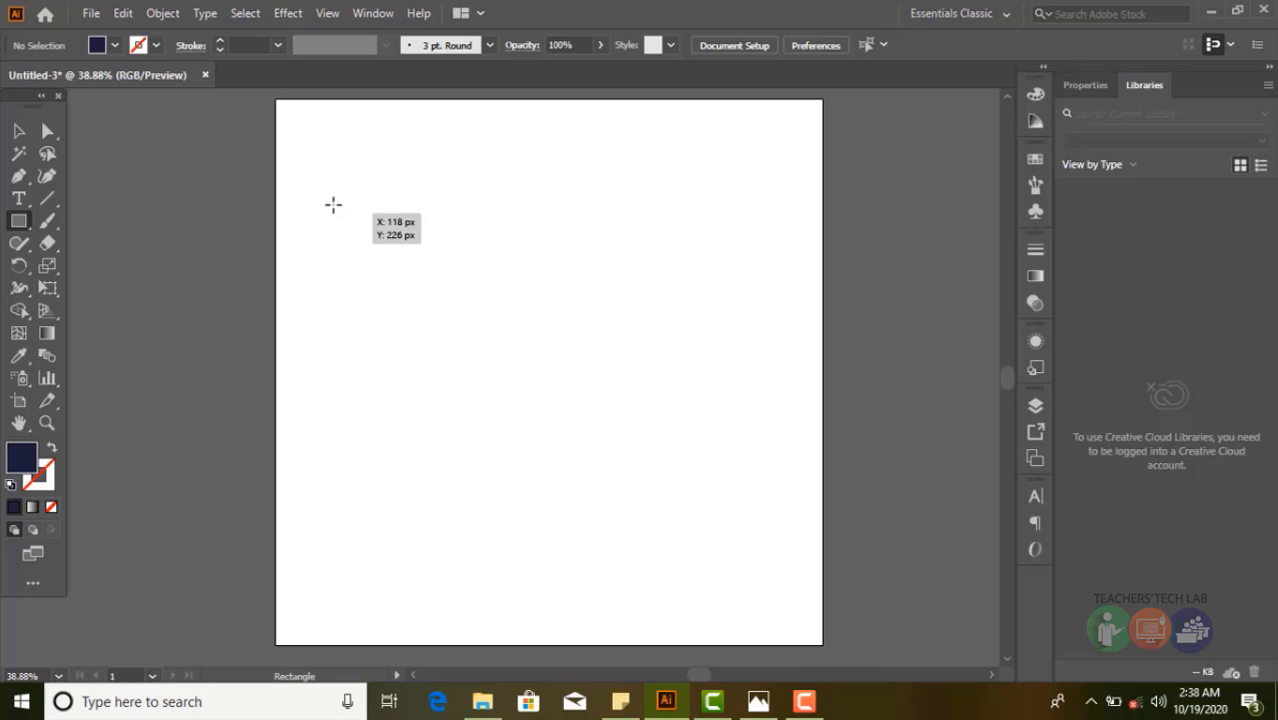
mouse_move(333, 204)
mouse_down()
mouse_move(672, 560)
mouse_move(733, 604)
mouse_up()
drag(549, 404, 553, 371)
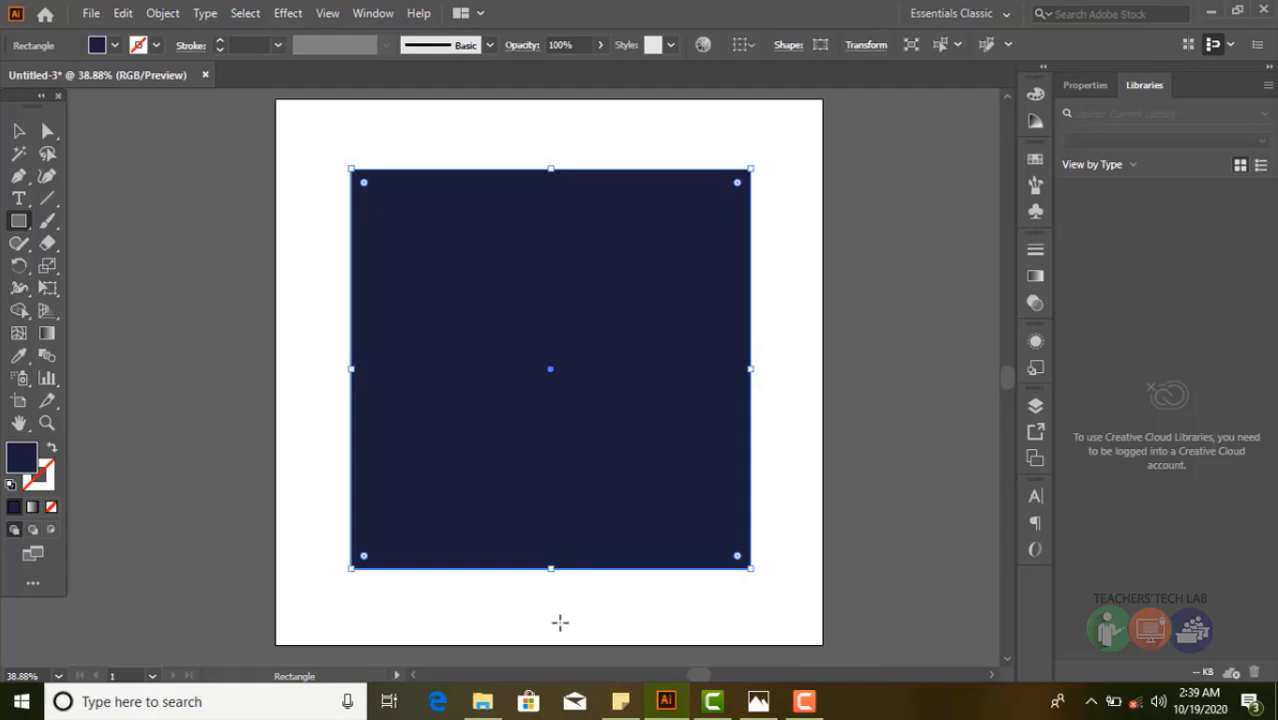
Fill the square with the orange-red swatch beside magenta
click(113, 51)
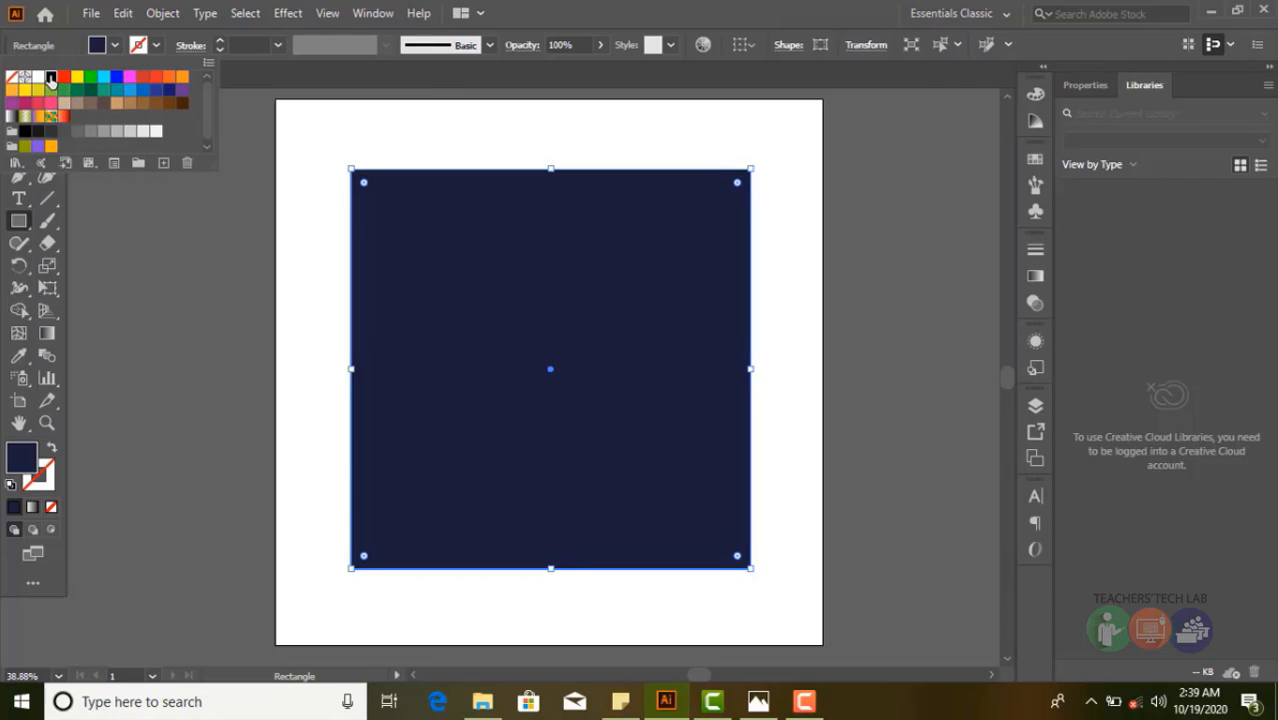
click(51, 76)
click(143, 77)
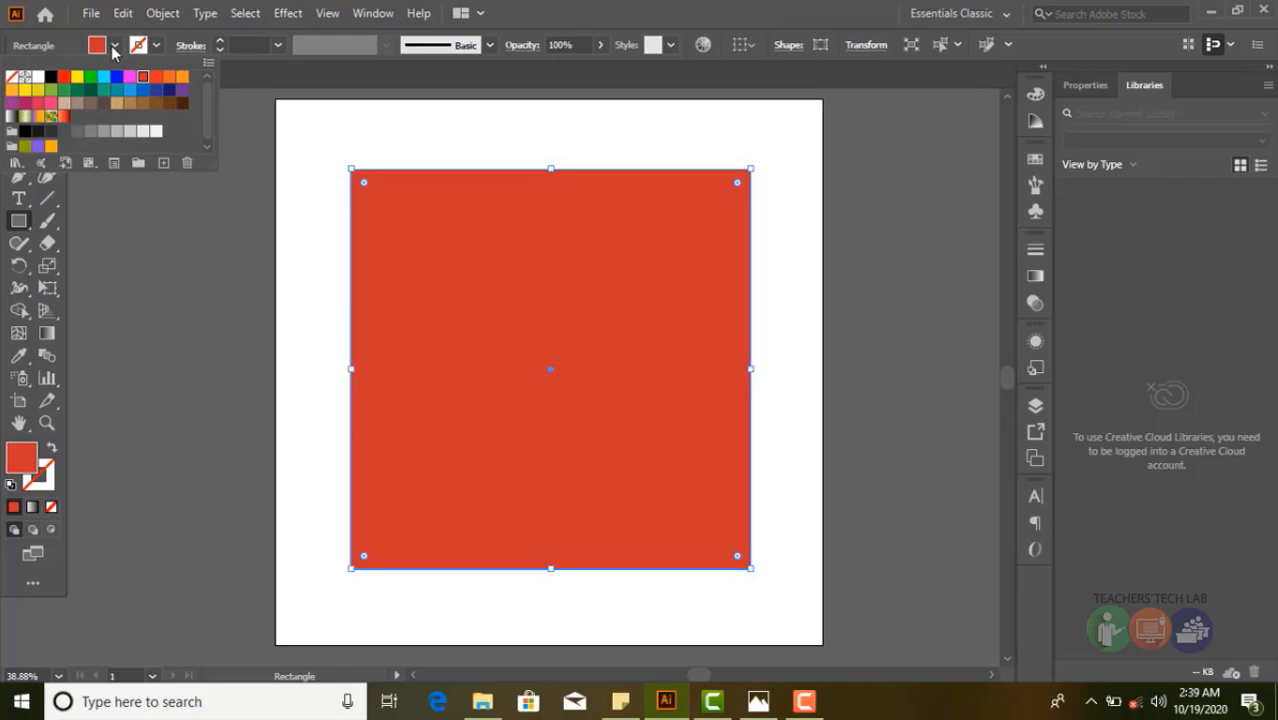
click(116, 49)
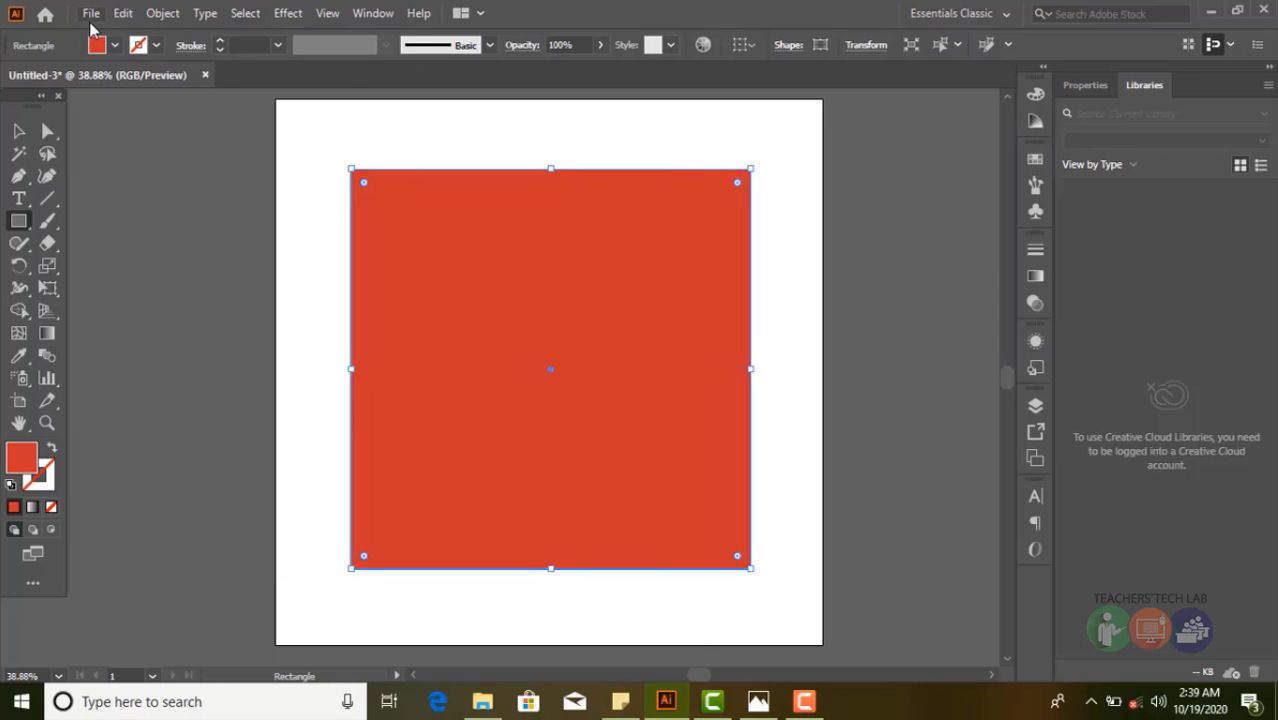
Give the square a blue stroke and raise the stroke weight to 25 pt
click(158, 45)
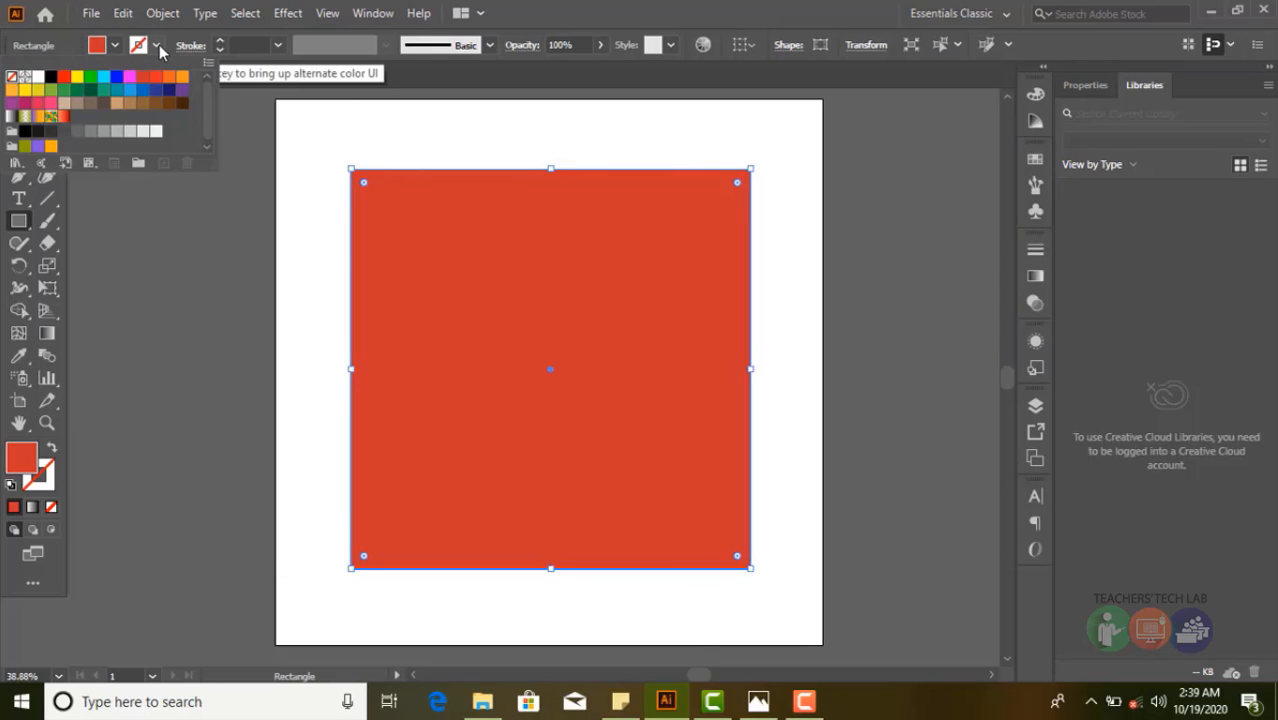
click(114, 79)
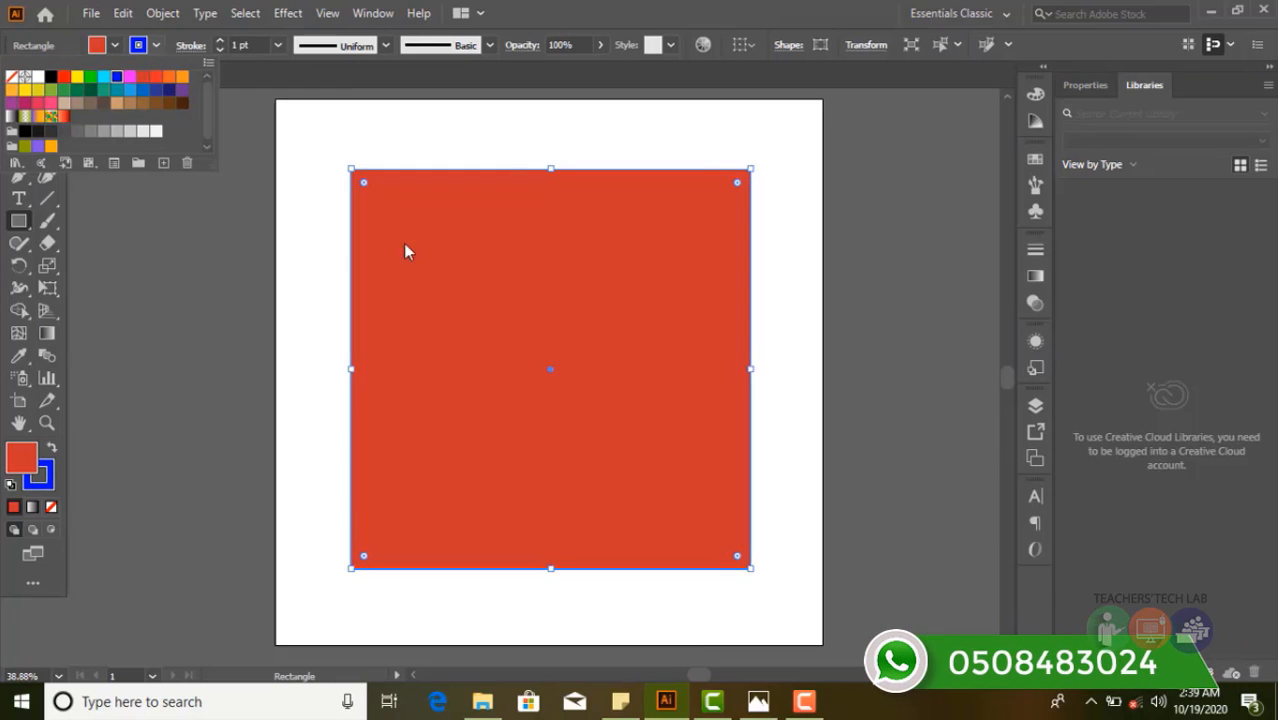
click(220, 40)
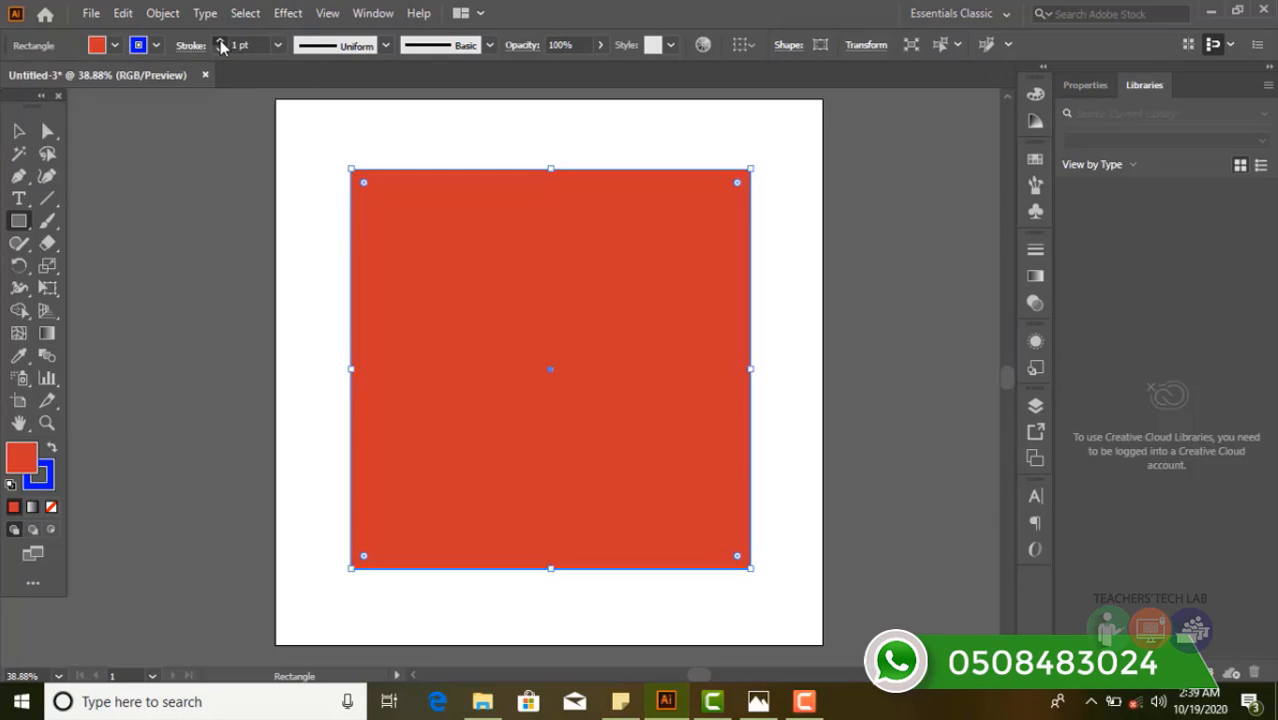
click(220, 40)
click(220, 40)
click(220, 40)
click(220, 40)
click(220, 40)
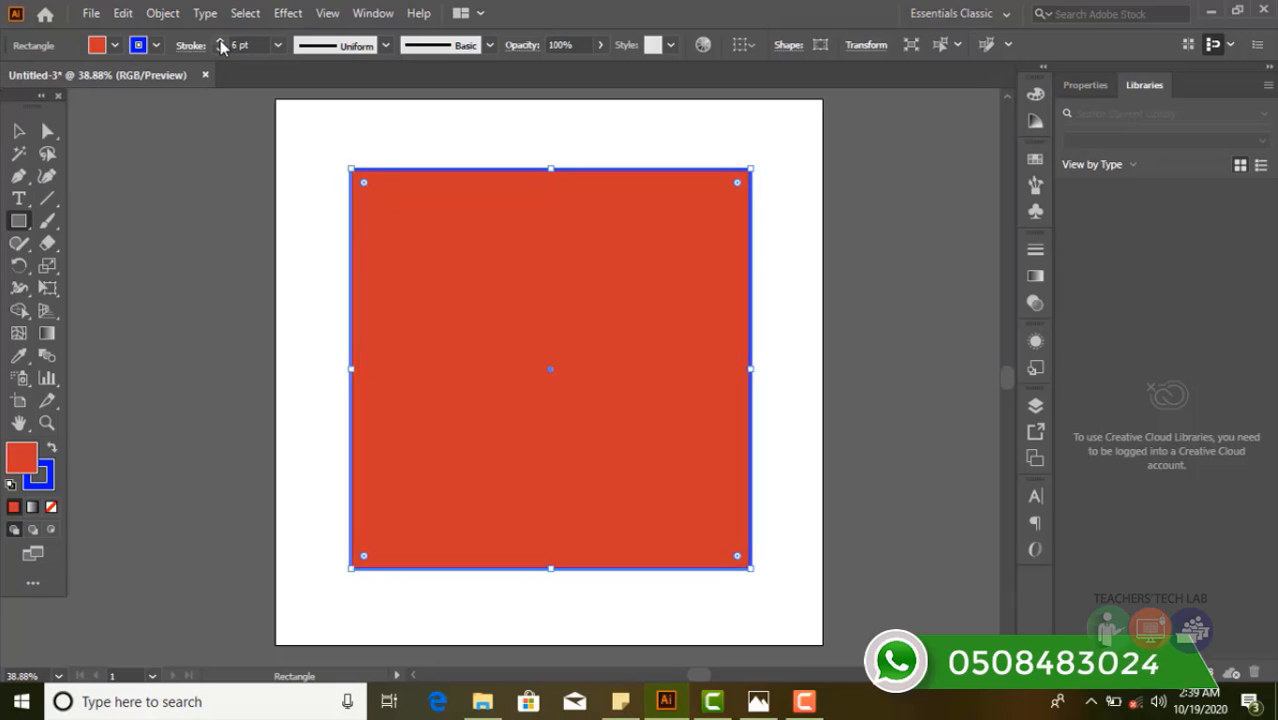
click(220, 40)
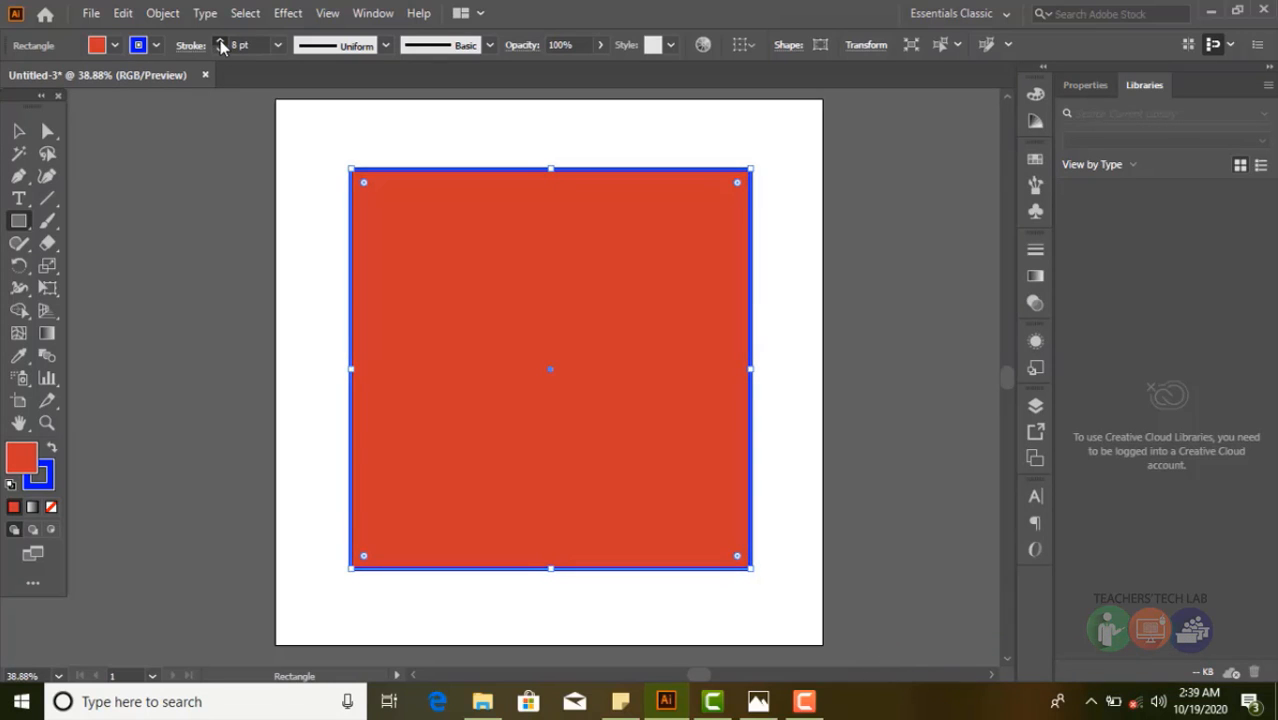
click(220, 40)
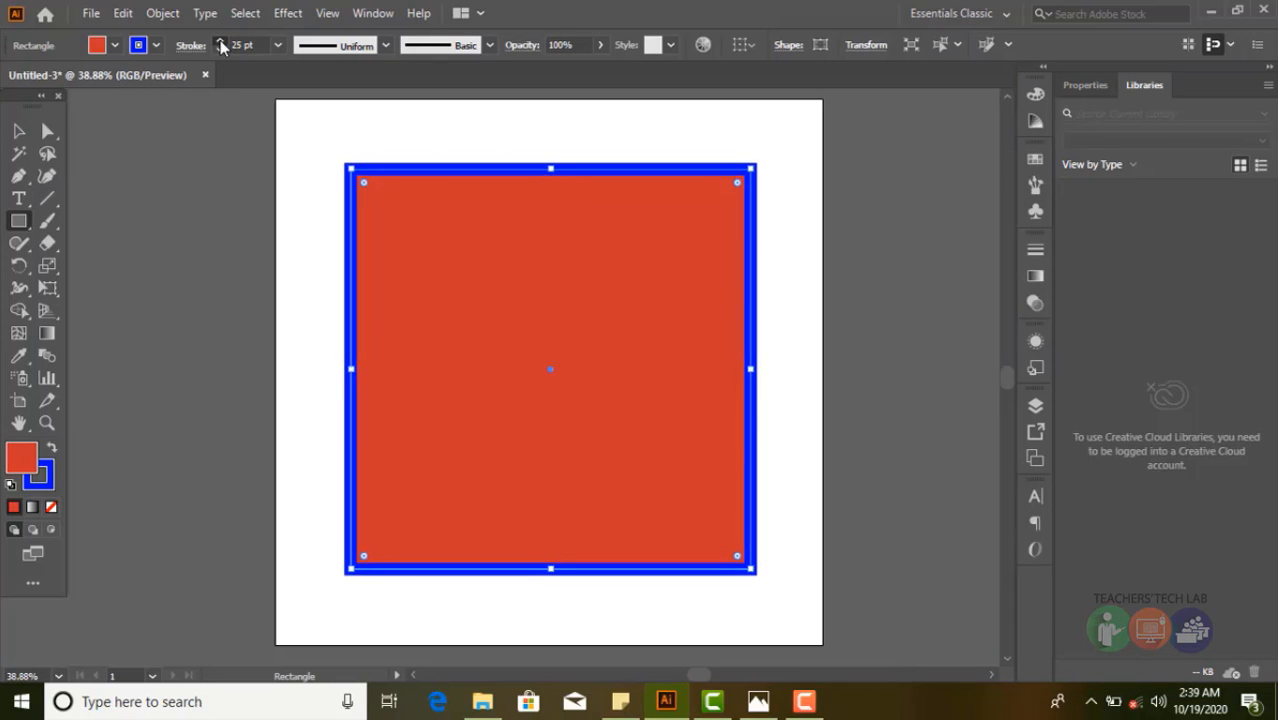
Thicken the square's stroke to 52 pt, and reduce the stroke weight to 5 pt
click(220, 40)
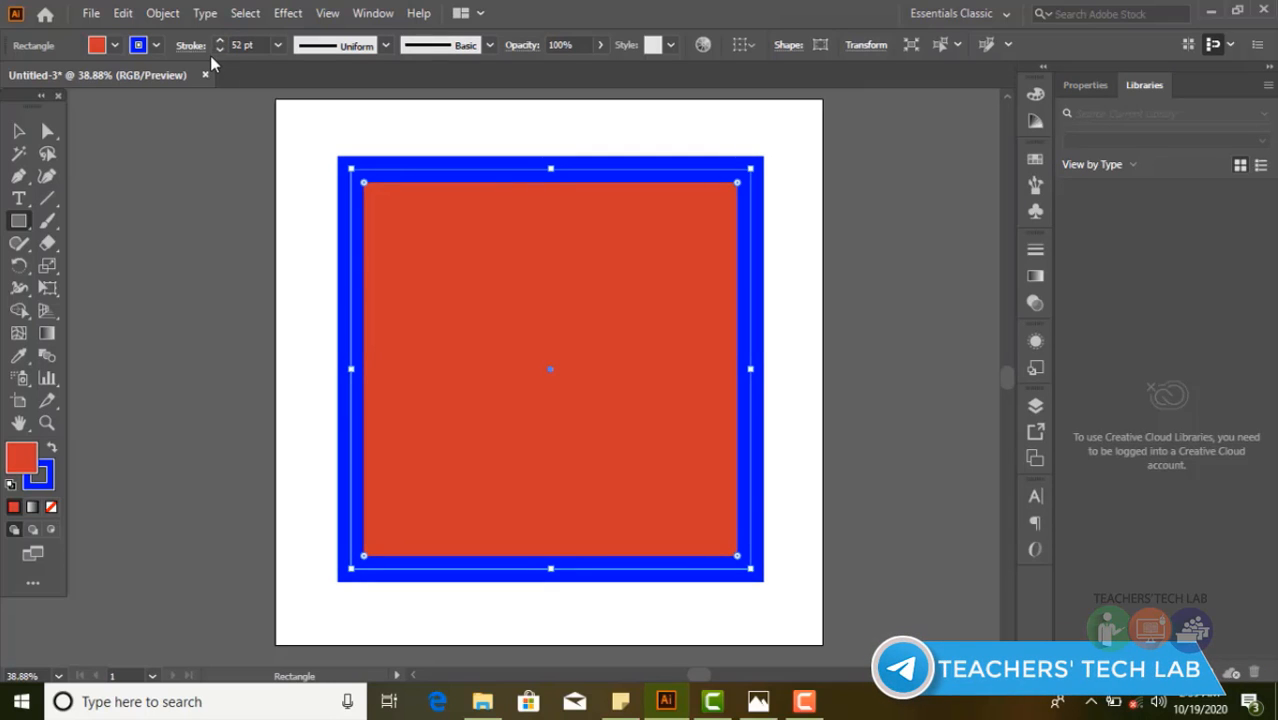
click(219, 50)
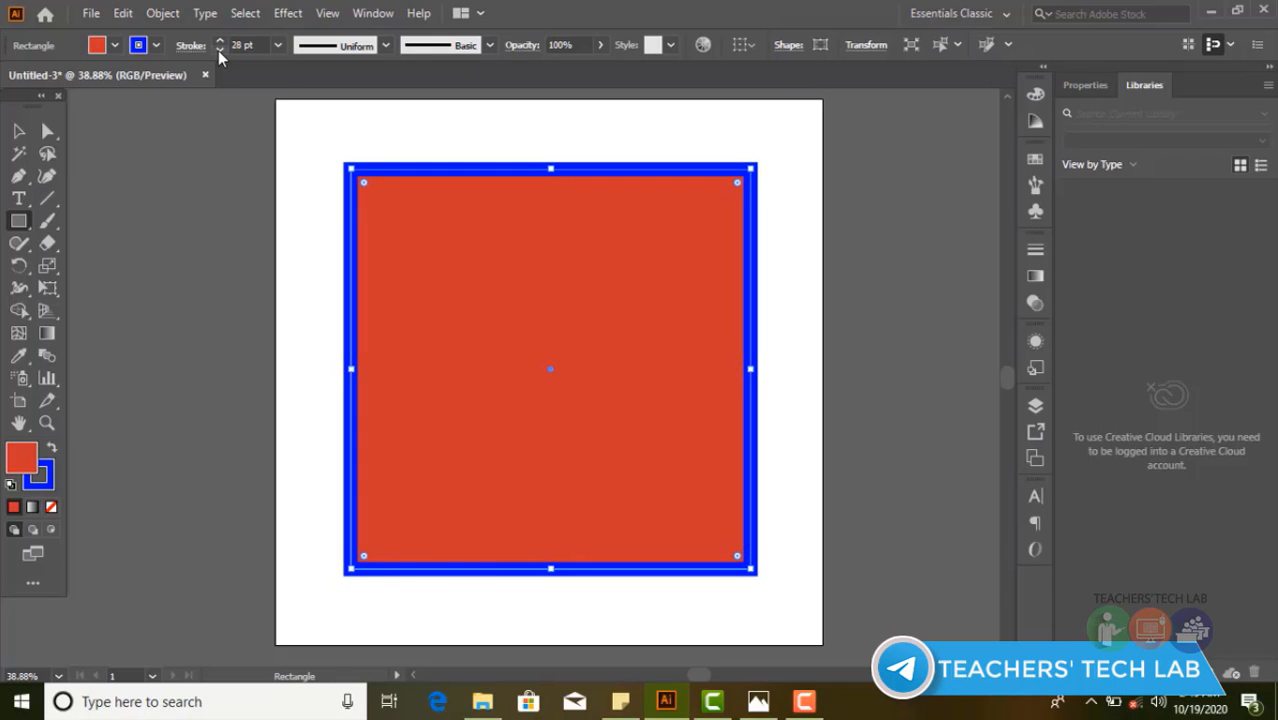
click(219, 50)
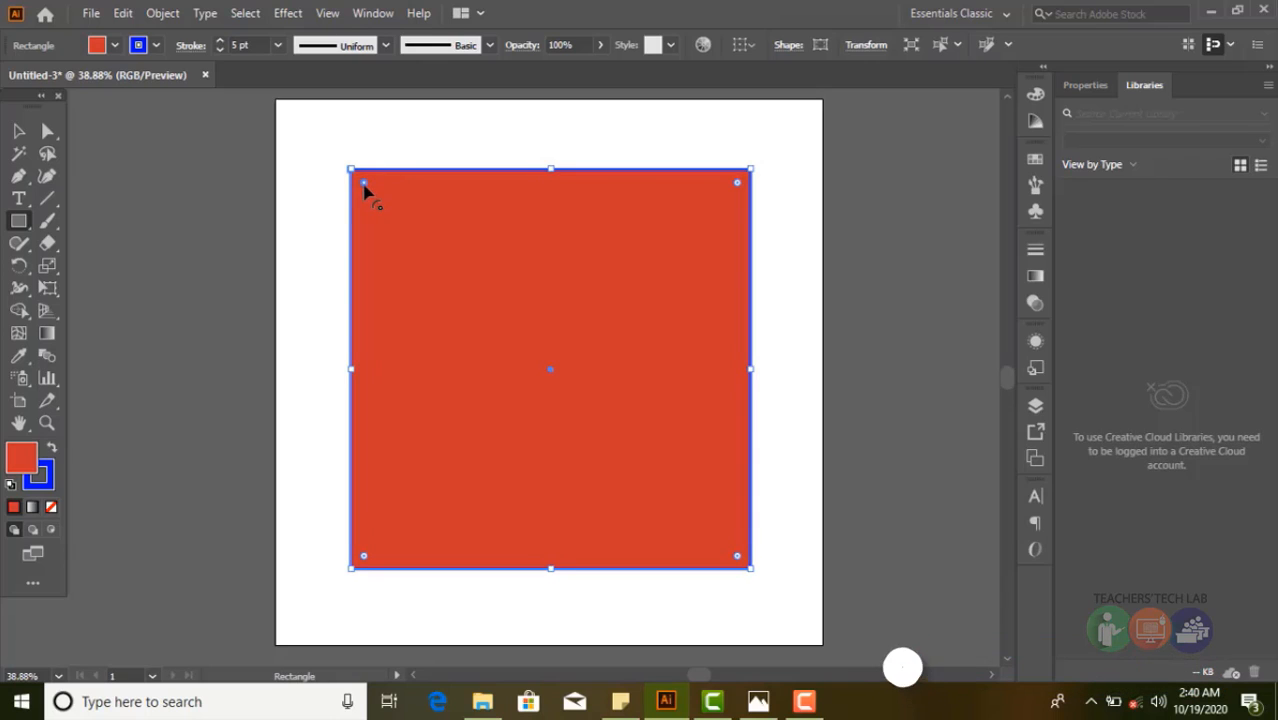
Round only the square's upper-left corner heavily, and undo the rounding
drag(365, 190, 598, 465)
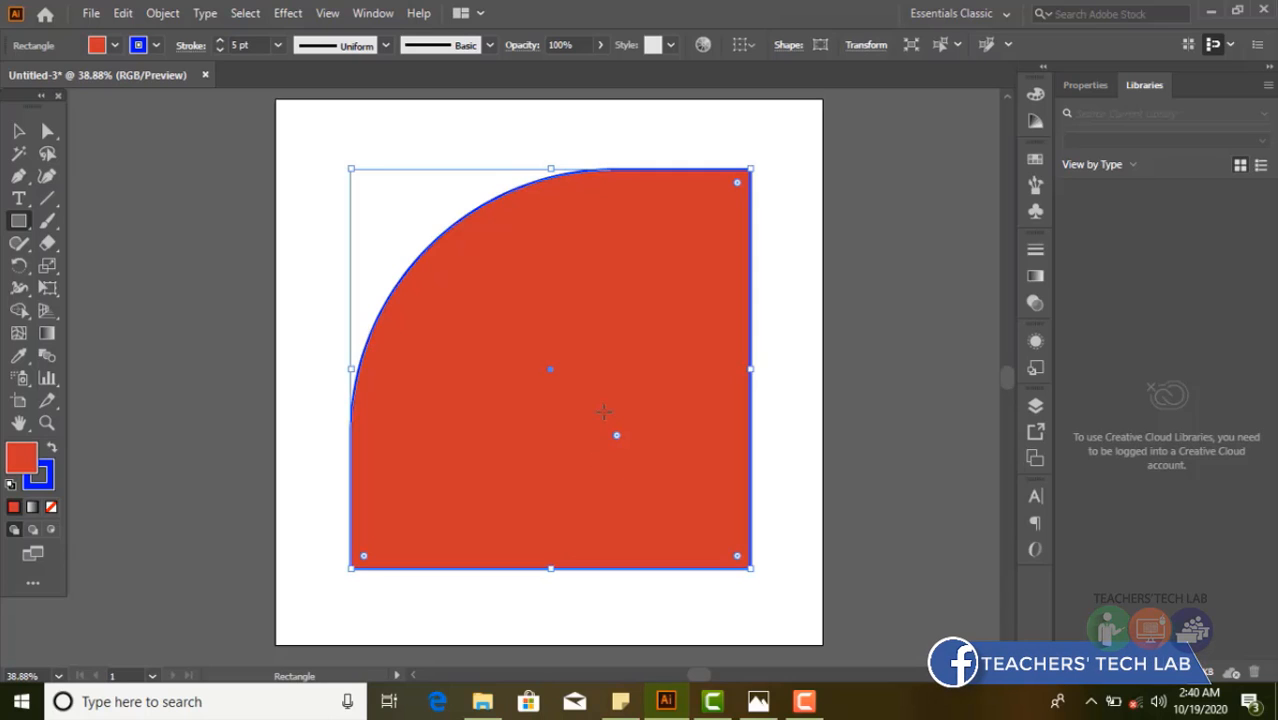
key(ctrl+z)
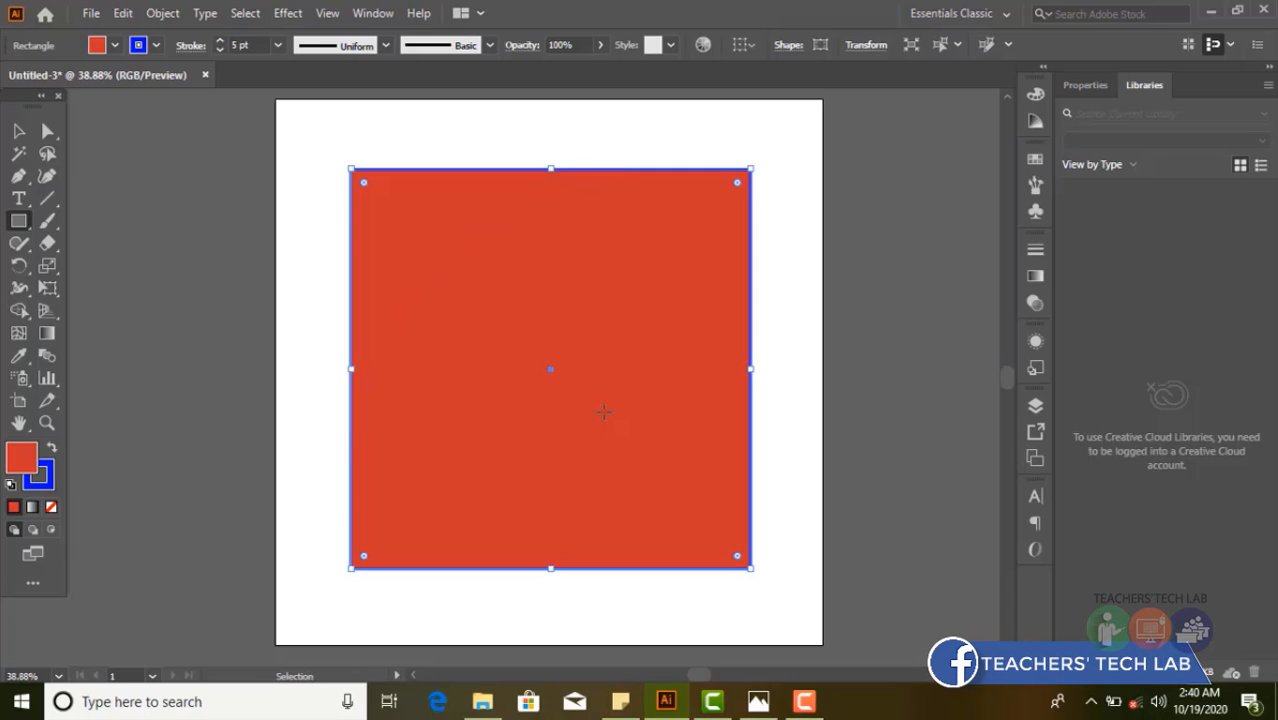
click(382, 139)
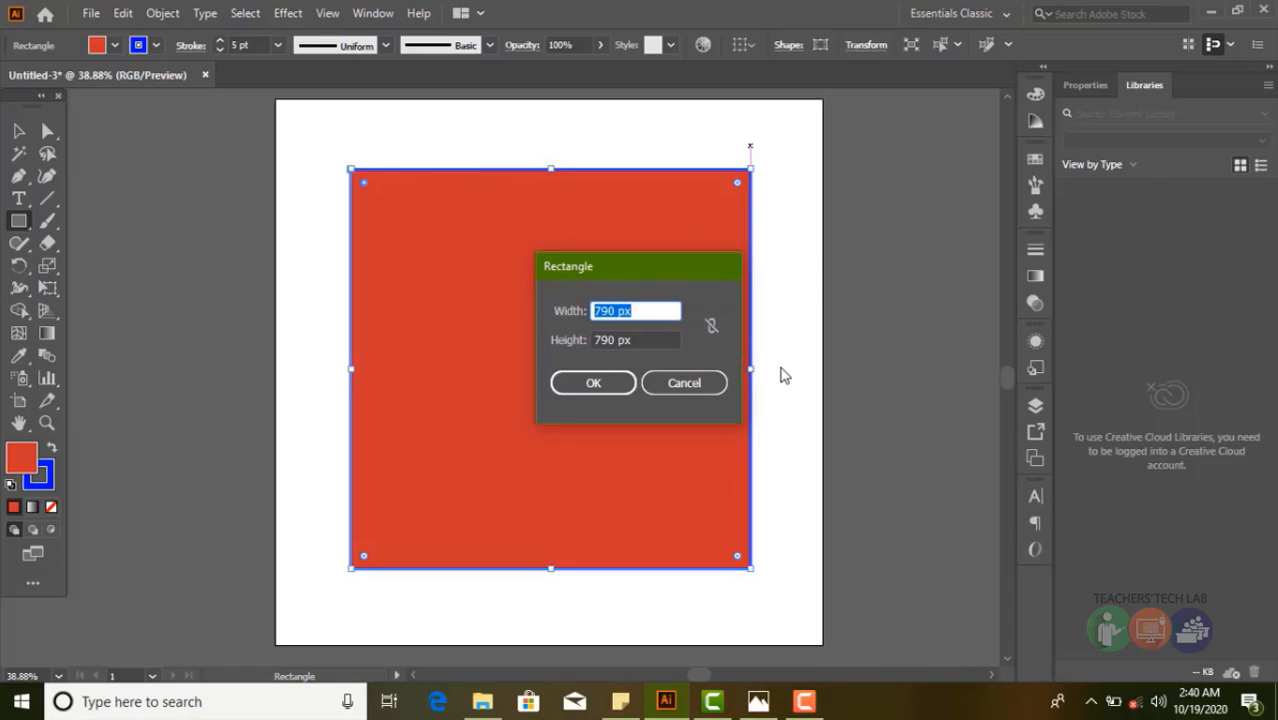
click(716, 381)
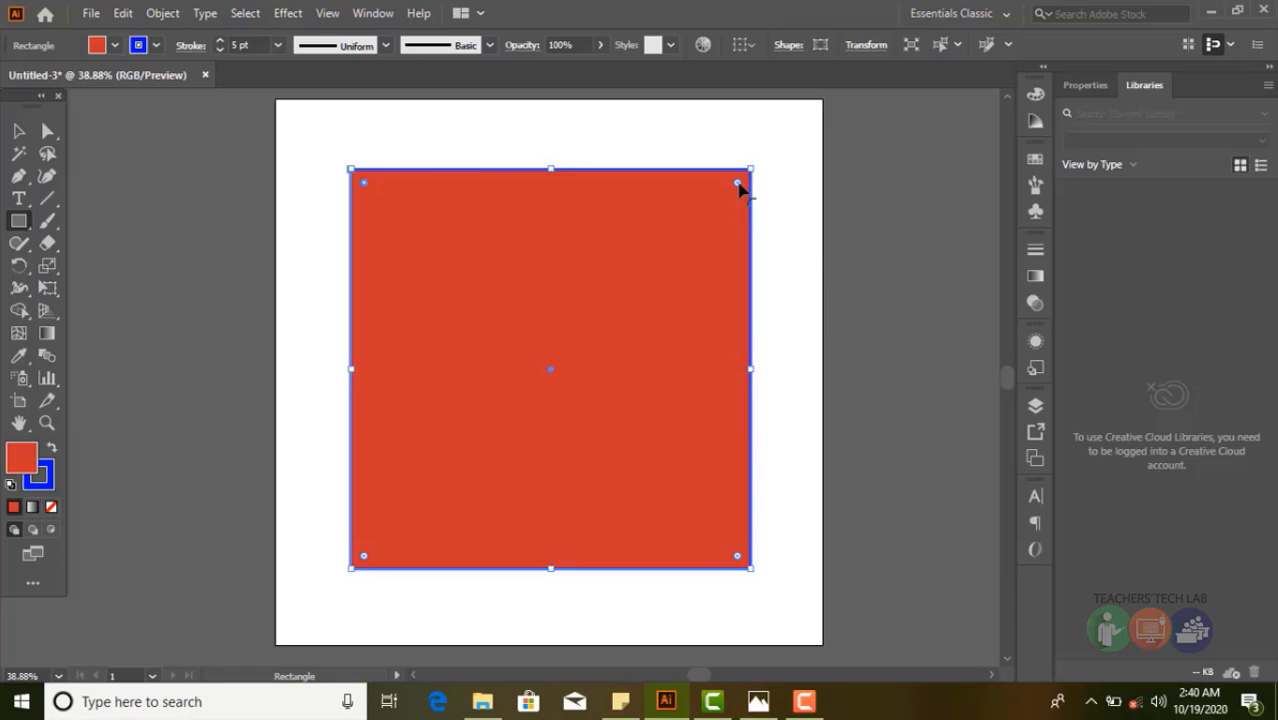
click(660, 283)
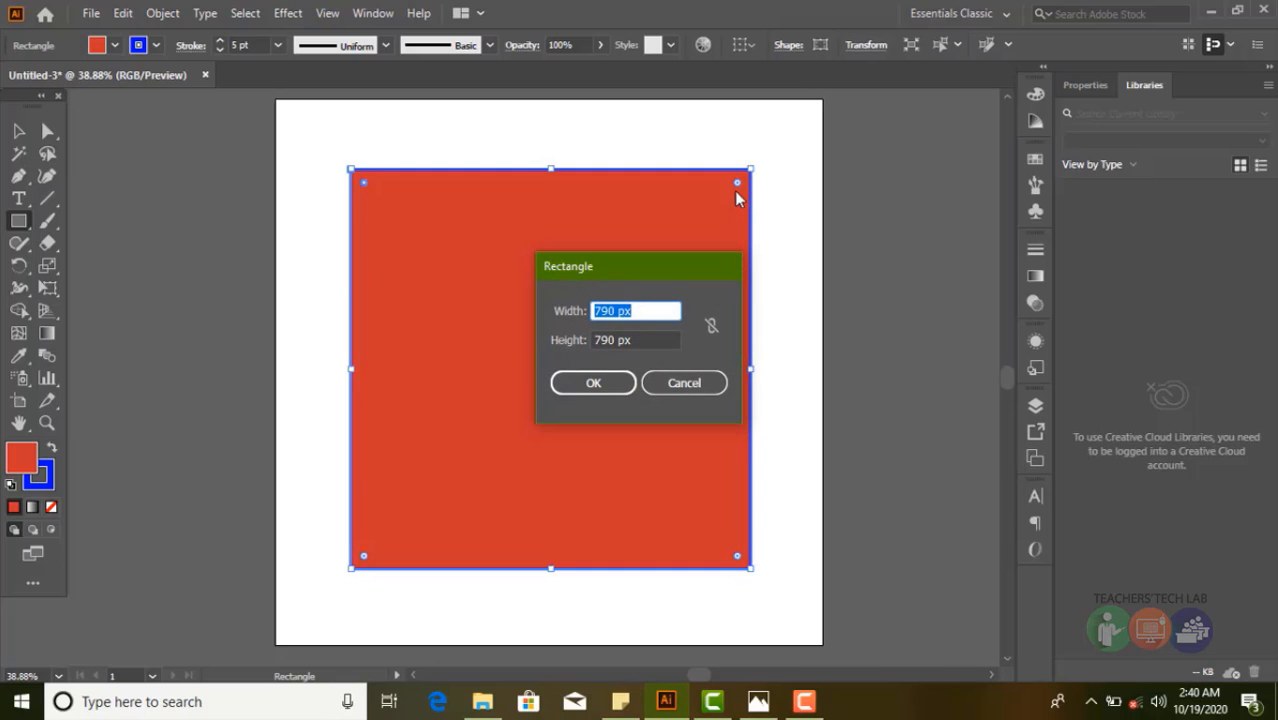
key(Escape)
Round all four corners of the square together, and return them to sharp corners
drag(738, 185, 712, 226)
click(708, 261)
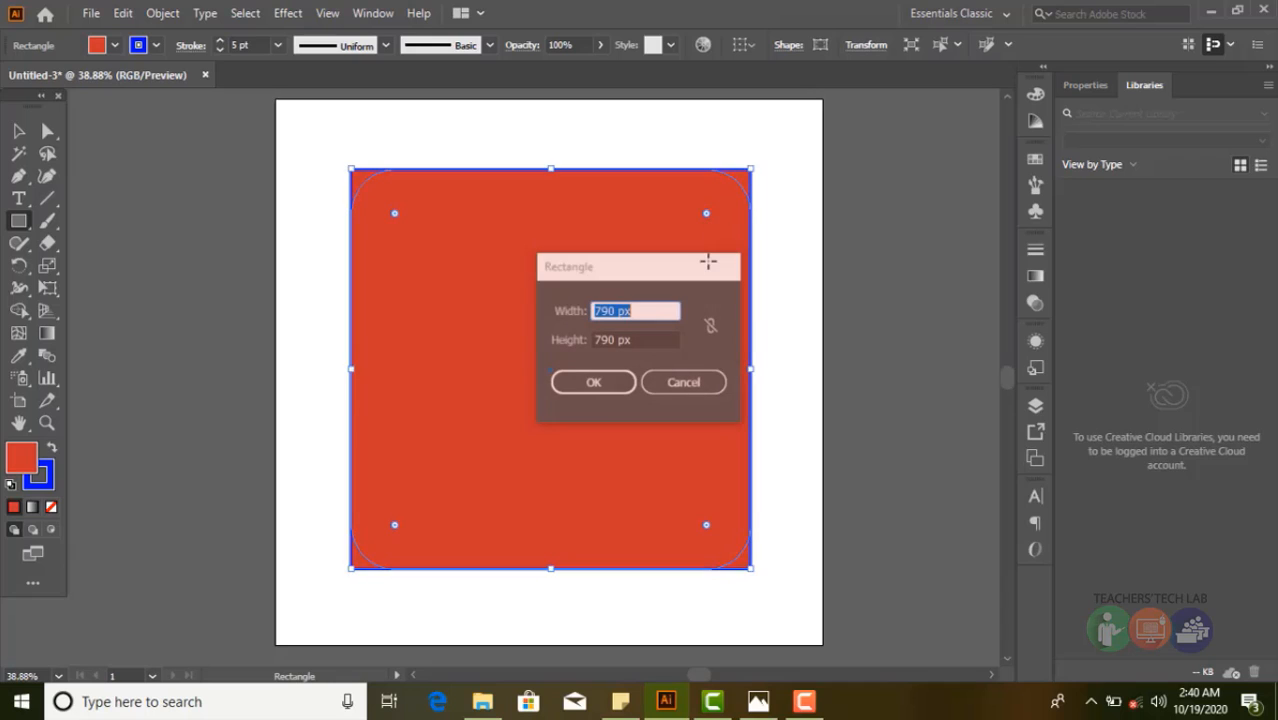
key(Escape)
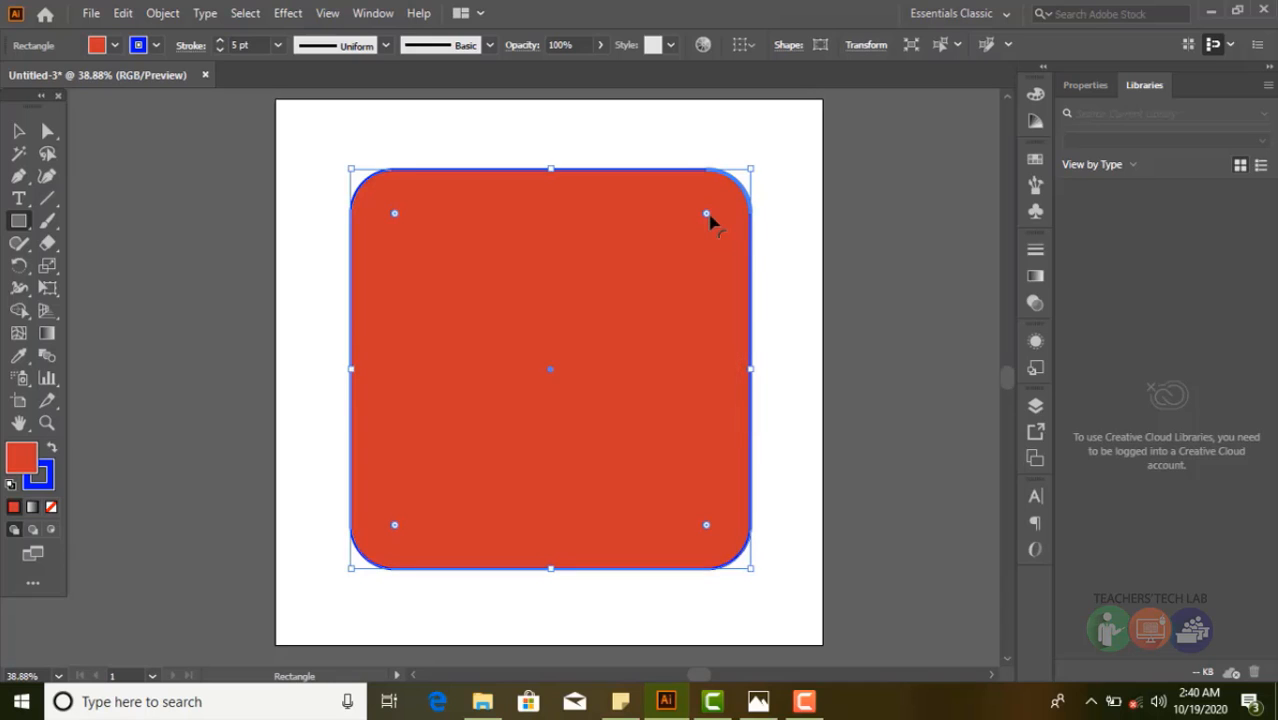
drag(707, 214, 705, 240)
drag(557, 397, 702, 96)
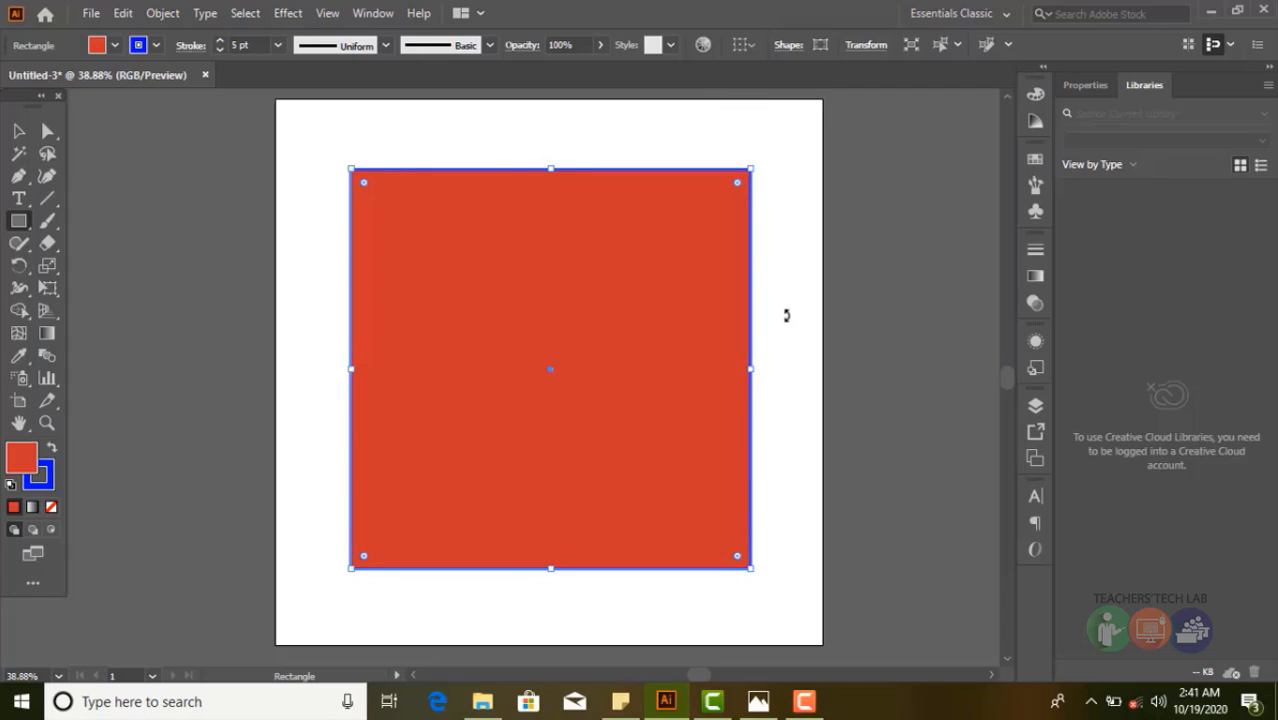
Delete the square and draw a rectangle about 798 × 586 px across the artboard with the Rounded Rectangle tool
key(Delete)
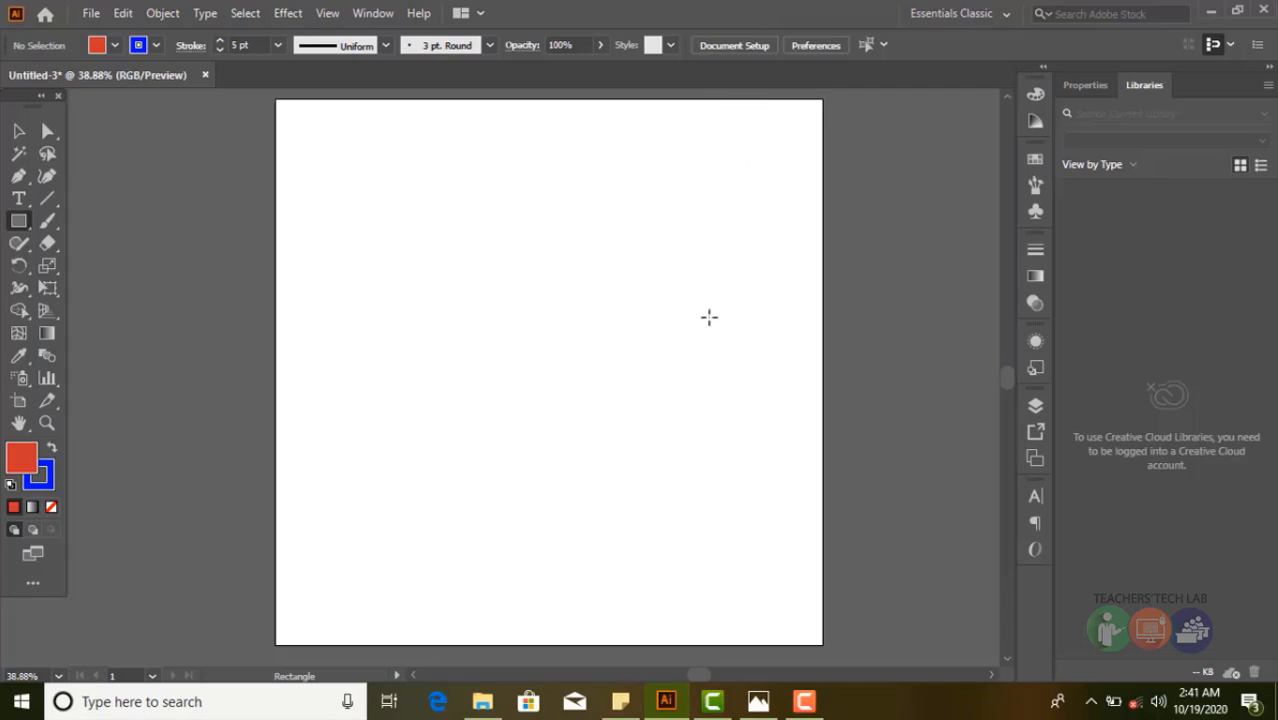
right_click(14, 223)
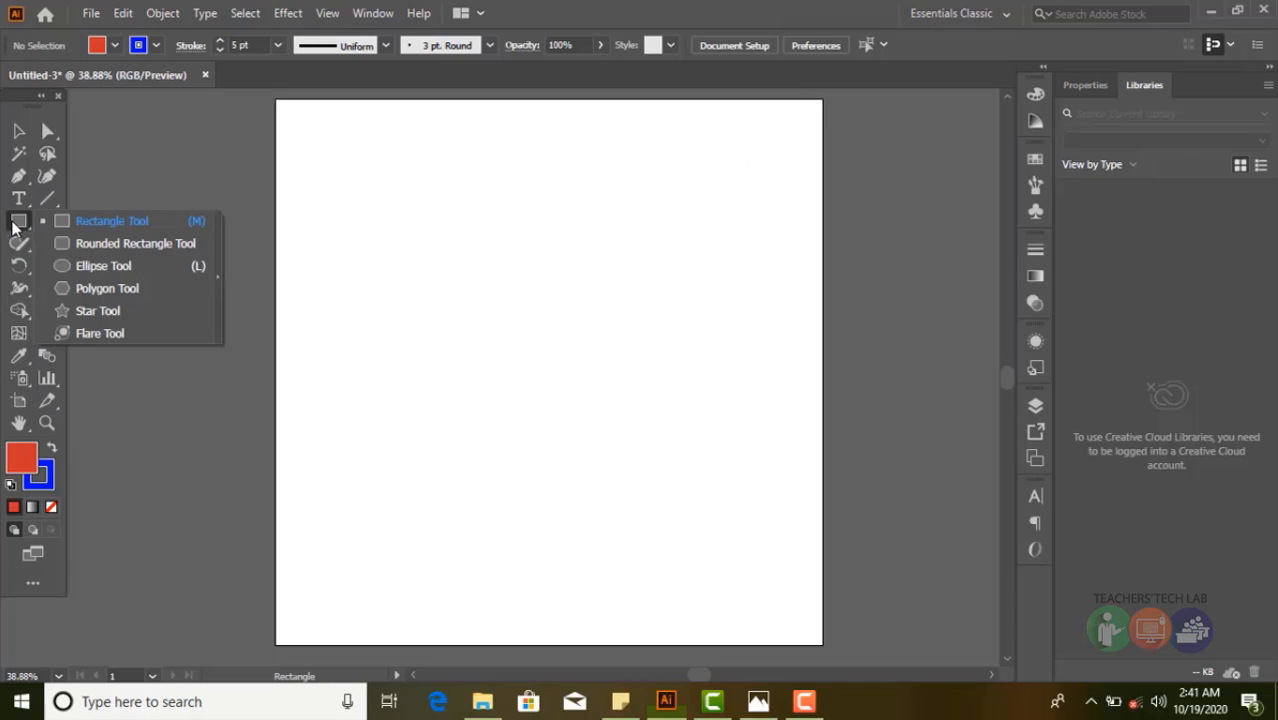
click(96, 245)
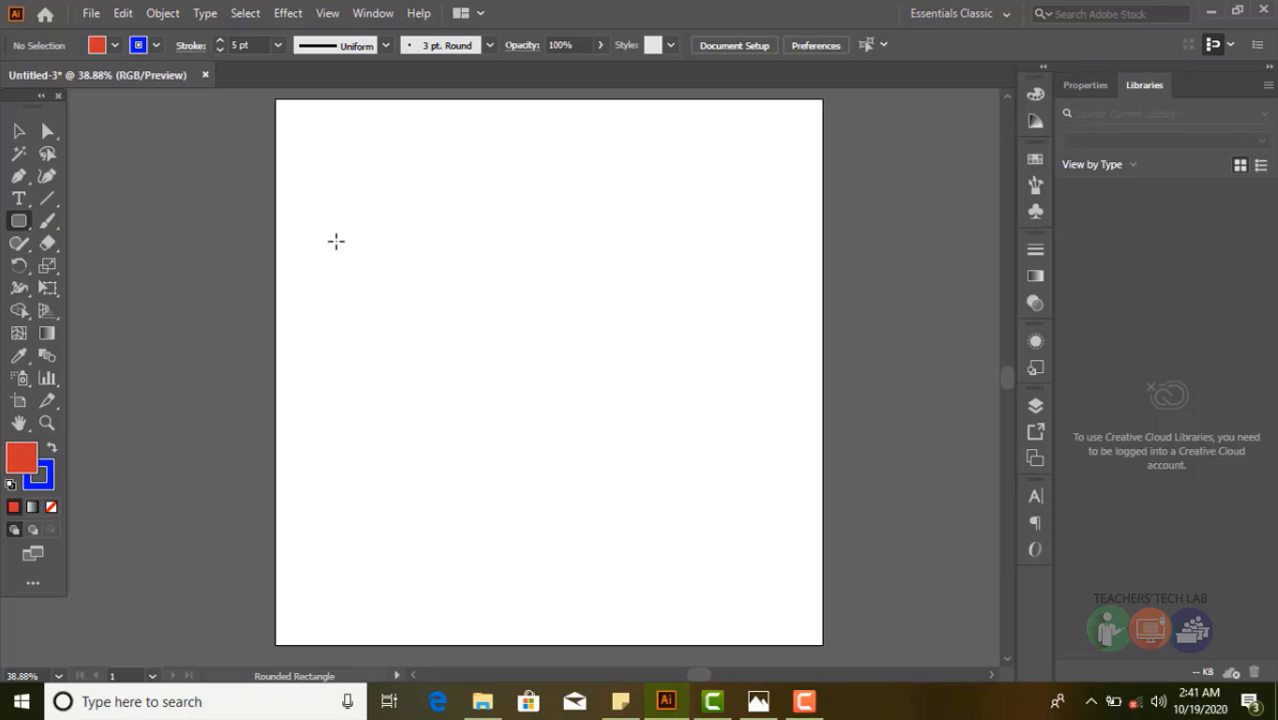
drag(337, 241, 739, 538)
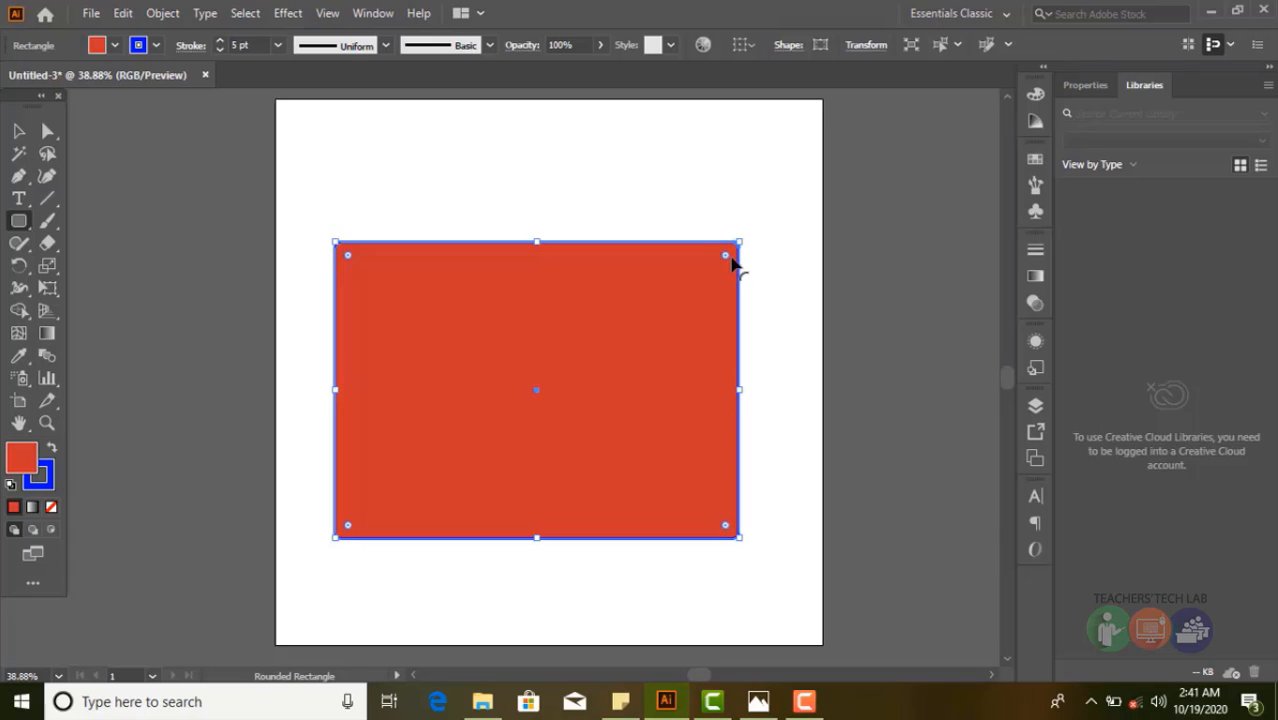
Increase the rounding of all the rectangle's corners strongly, and reduce it back to sharp corners
drag(727, 258, 636, 381)
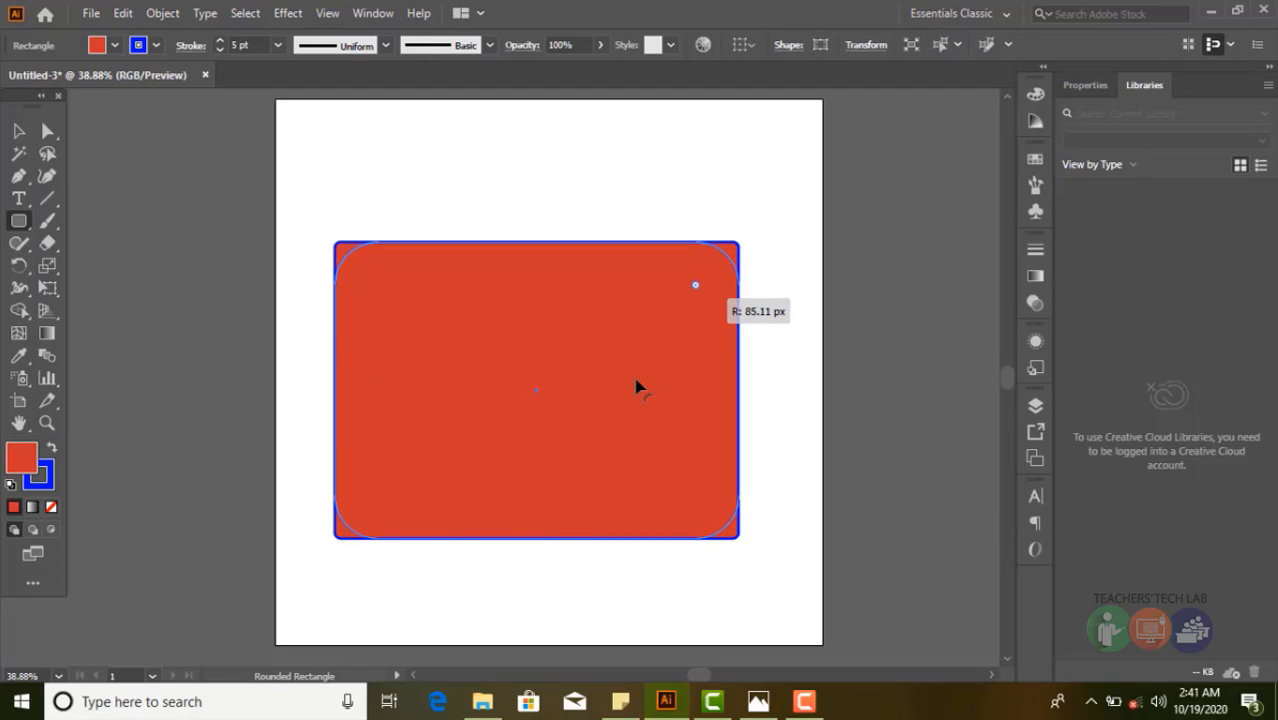
click(636, 388)
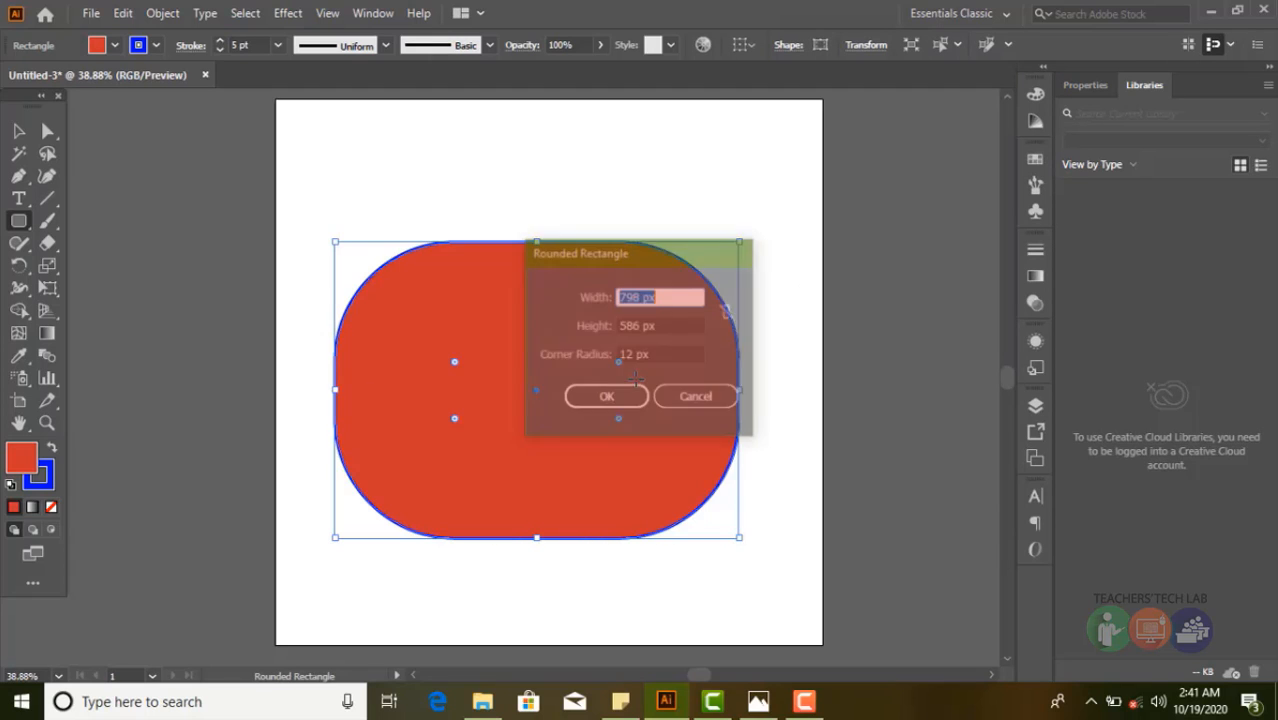
click(693, 399)
drag(620, 364, 768, 238)
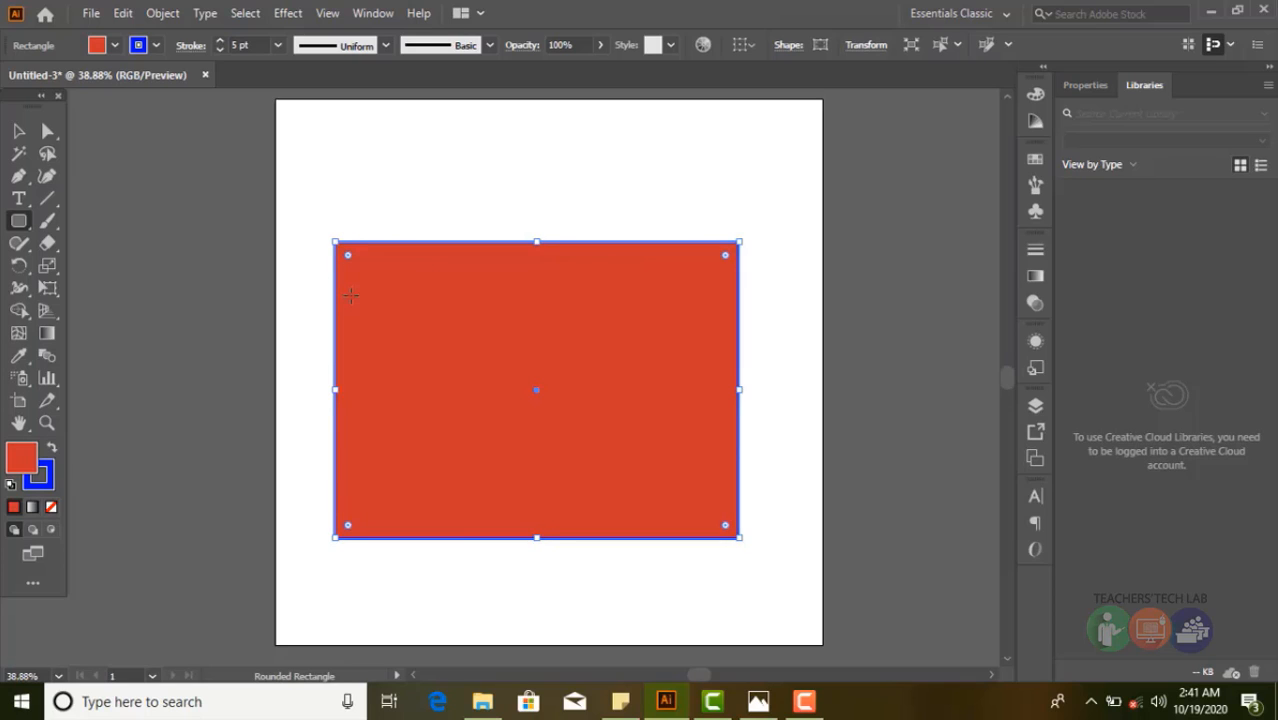
Delete the rectangle and draw a wide ellipse across the middle of the artboard
key(Delete)
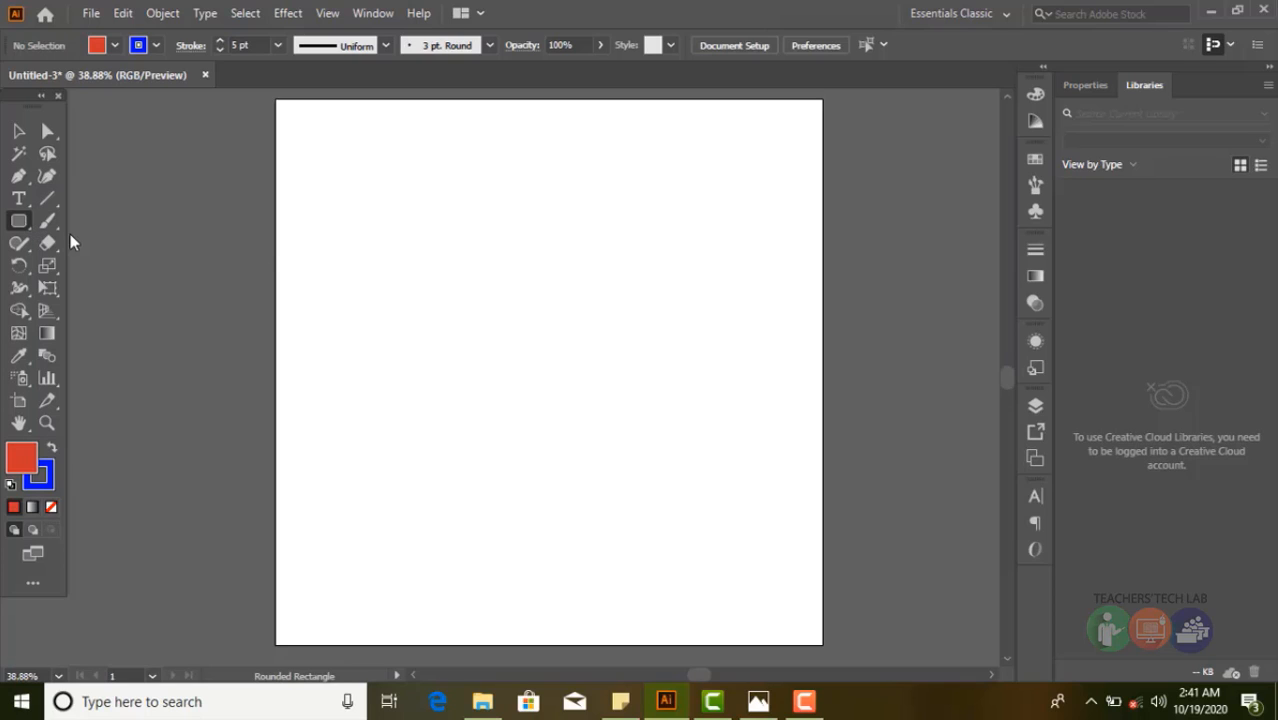
click(19, 221)
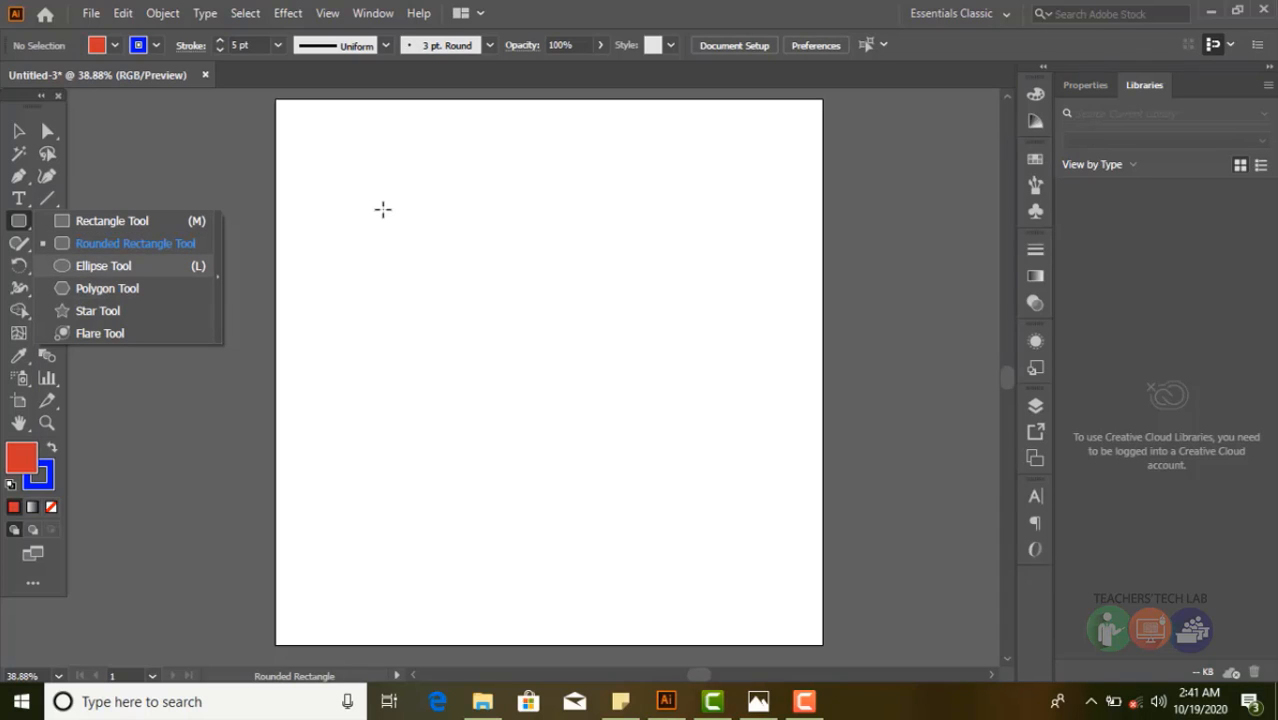
key(l)
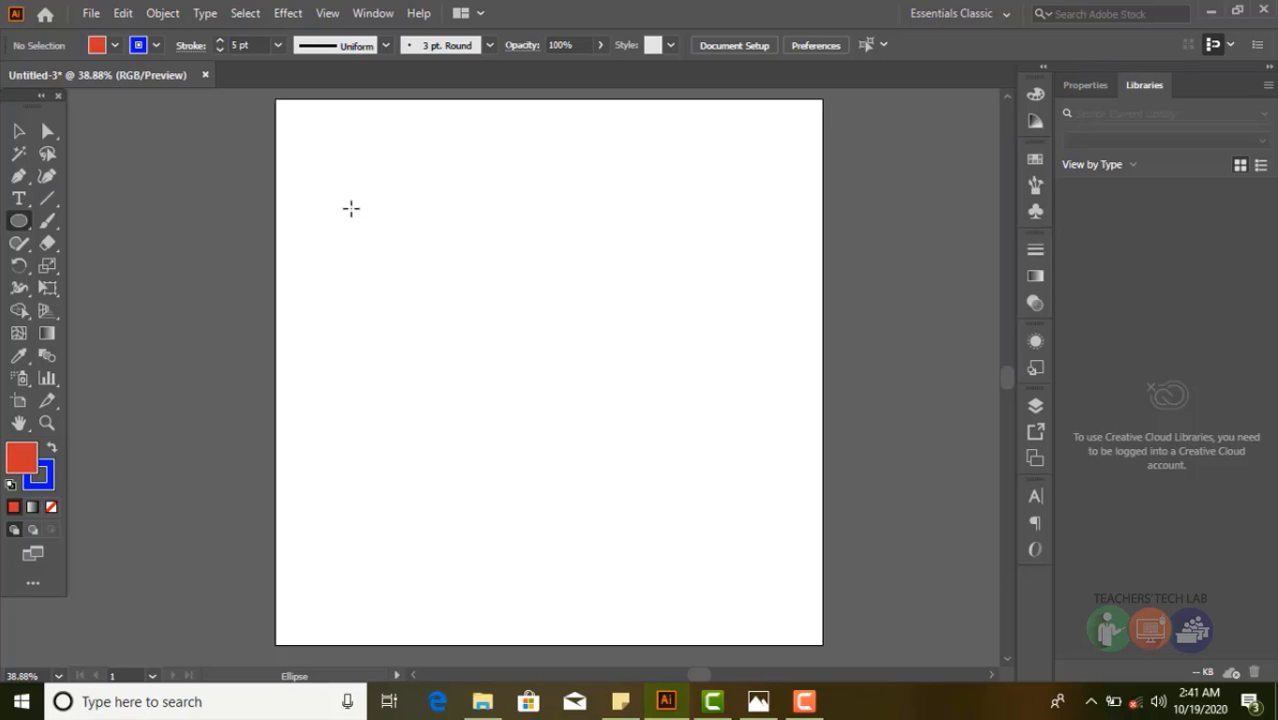
drag(328, 212, 768, 512)
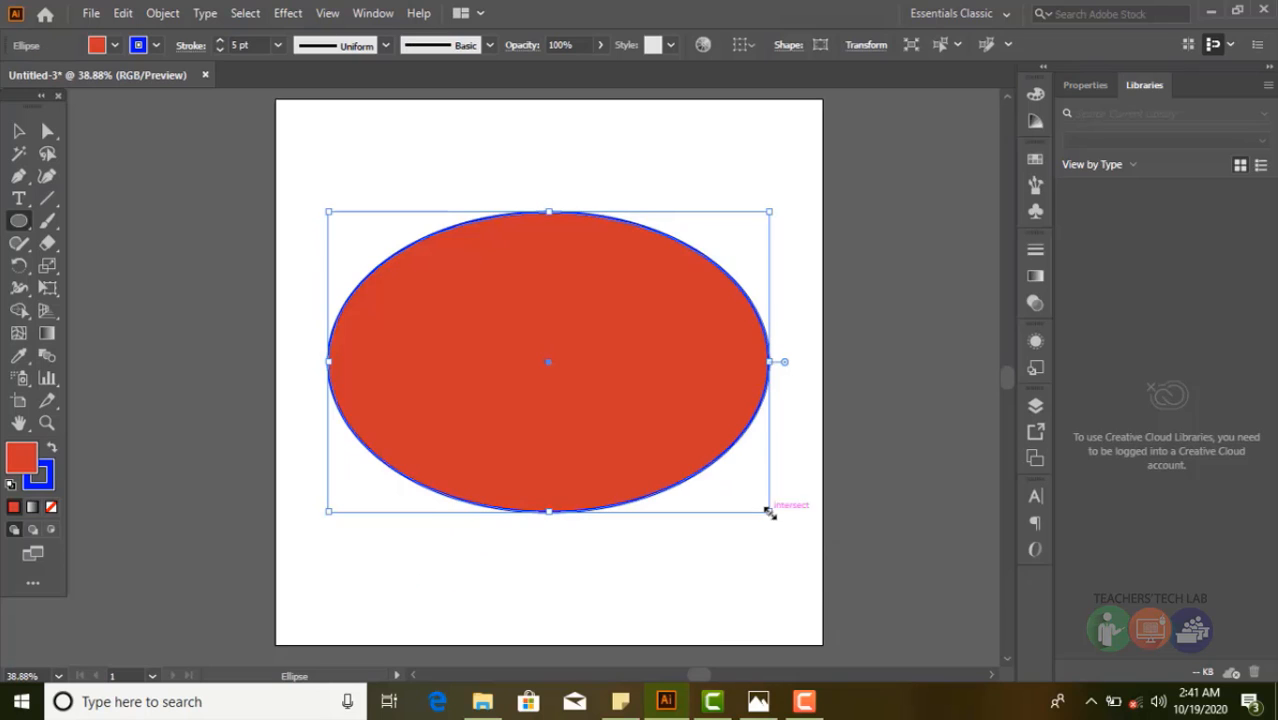
Set the ellipse's stroke weight to 7 pt and its stroke colour to a grey-brown swatch
click(220, 41)
click(220, 41)
click(220, 41)
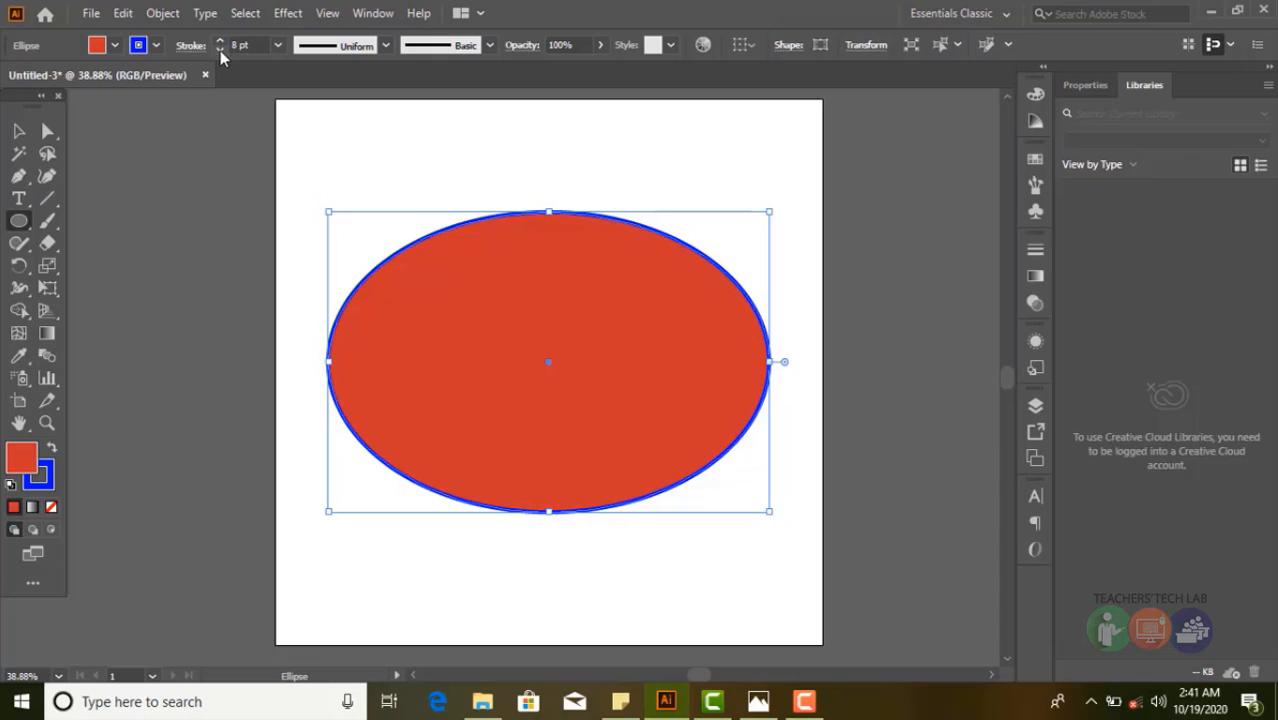
click(219, 50)
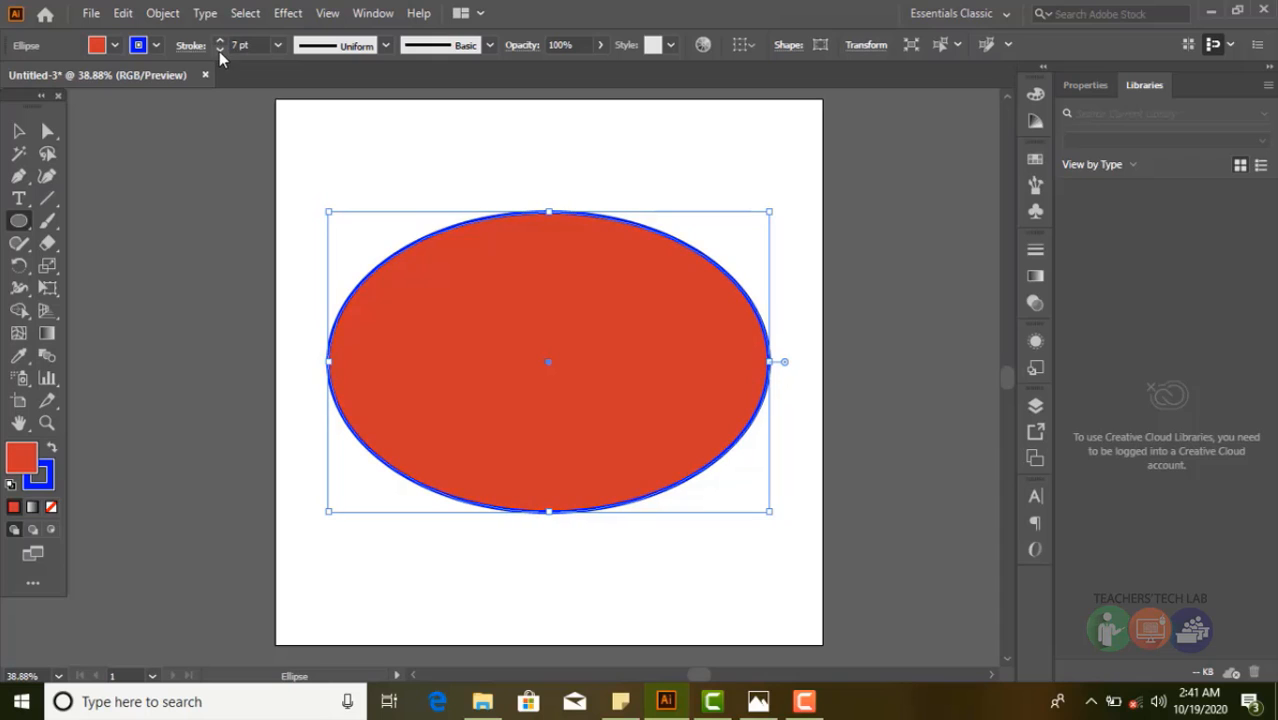
click(88, 103)
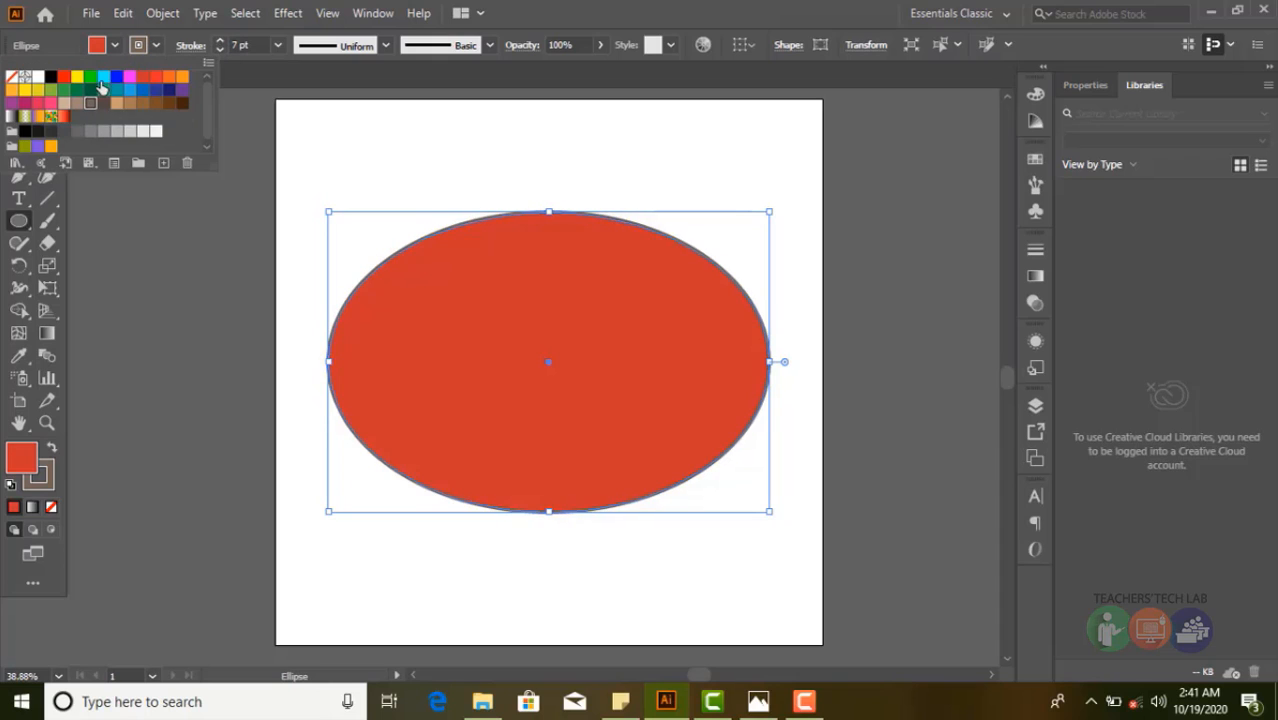
click(156, 47)
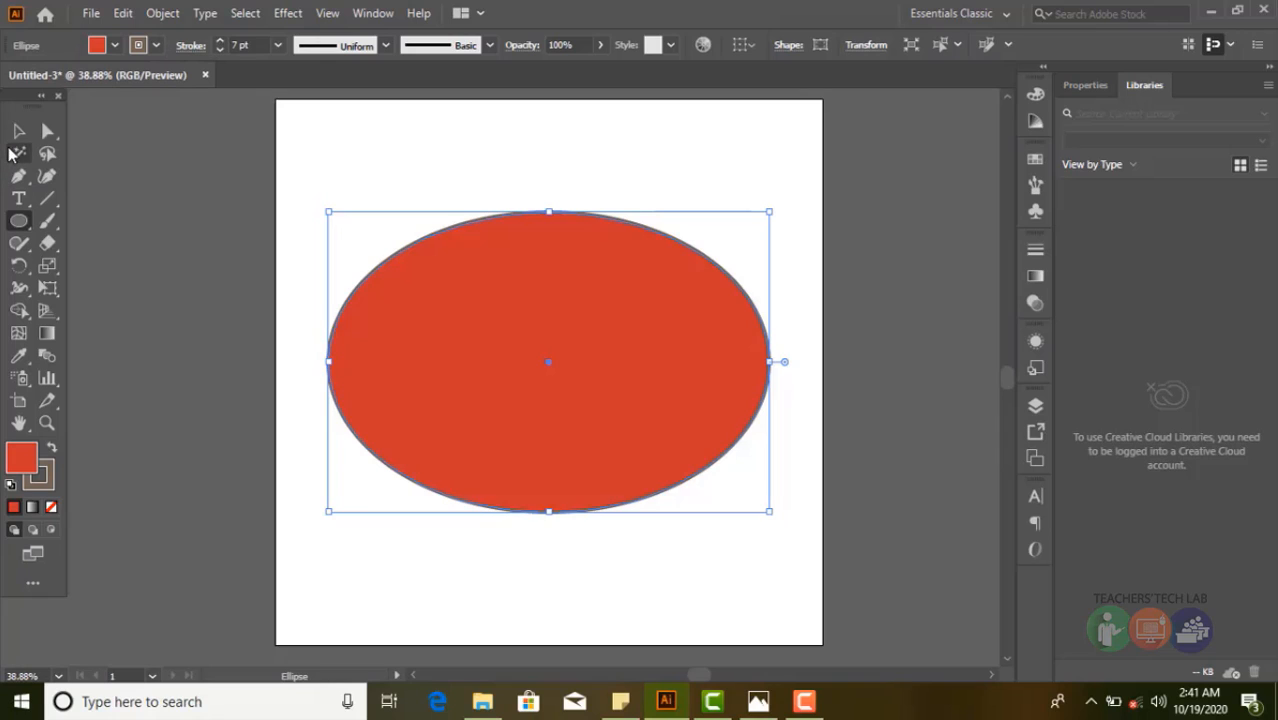
Delete the ellipse from the artboard
click(18, 131)
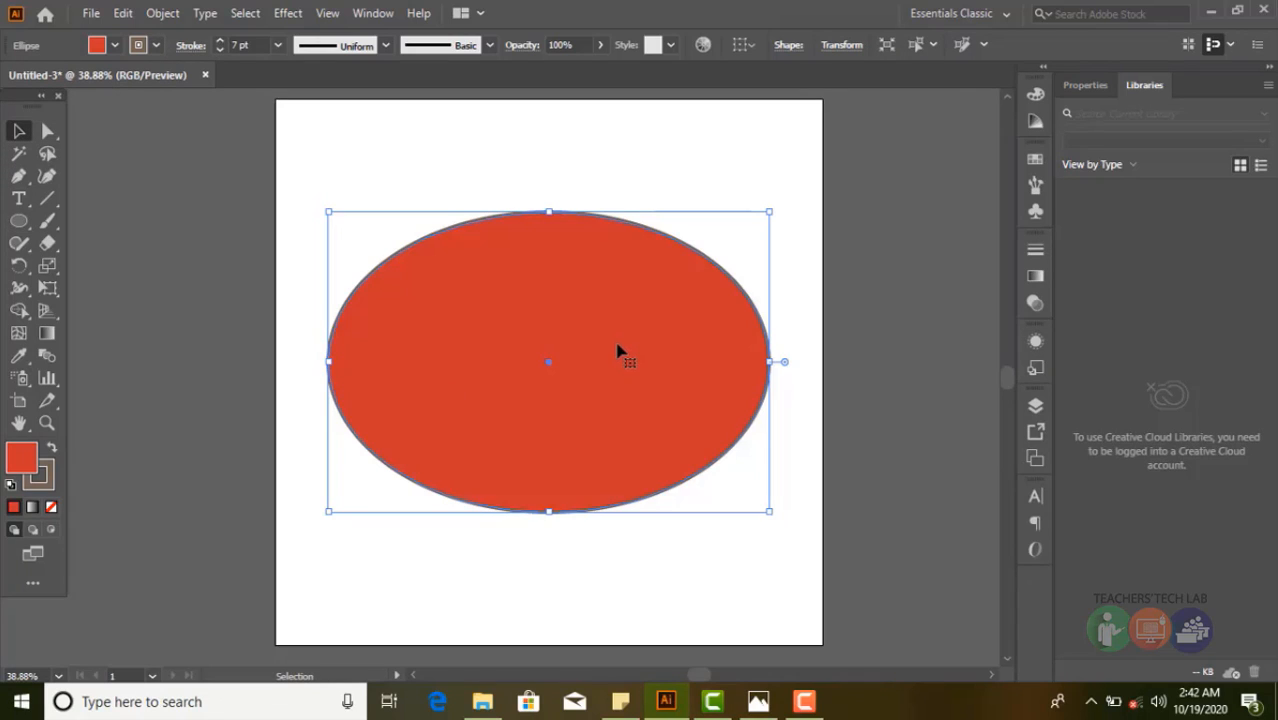
key(Delete)
Draw a large perfect circle with the Ellipse tool and move it to the upper middle of the artboard
click(19, 221)
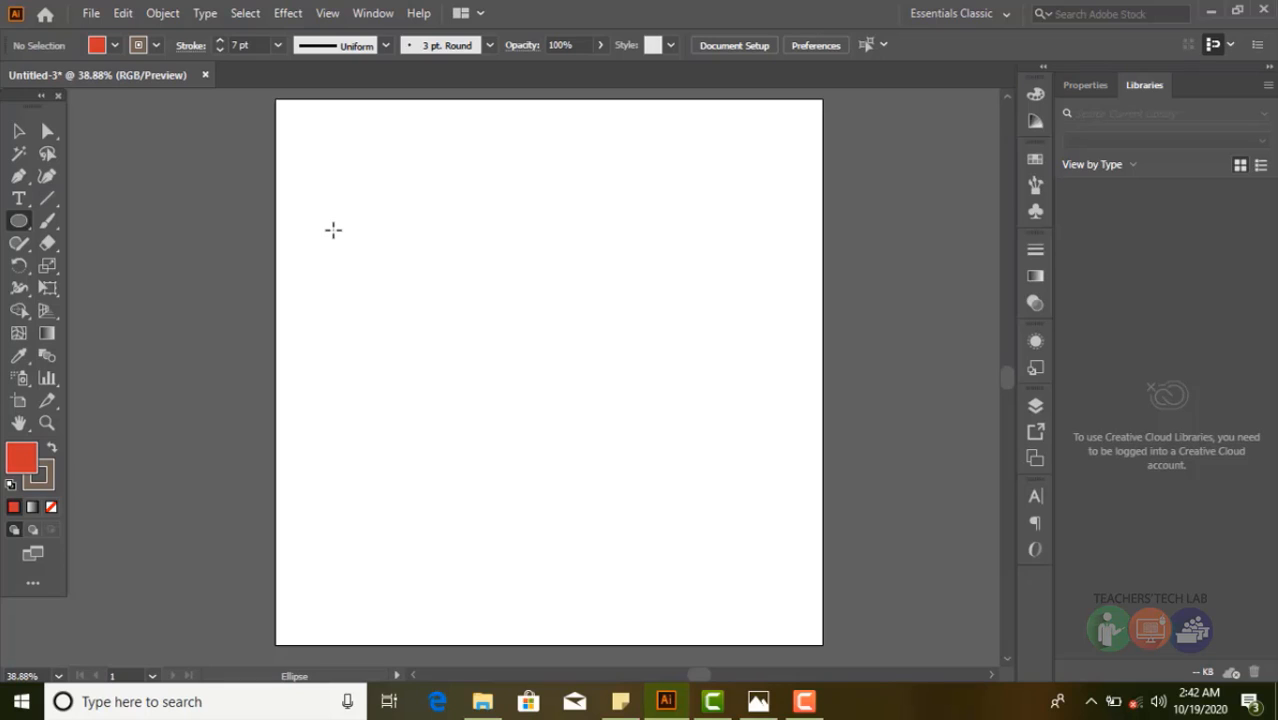
drag(333, 230, 700, 376)
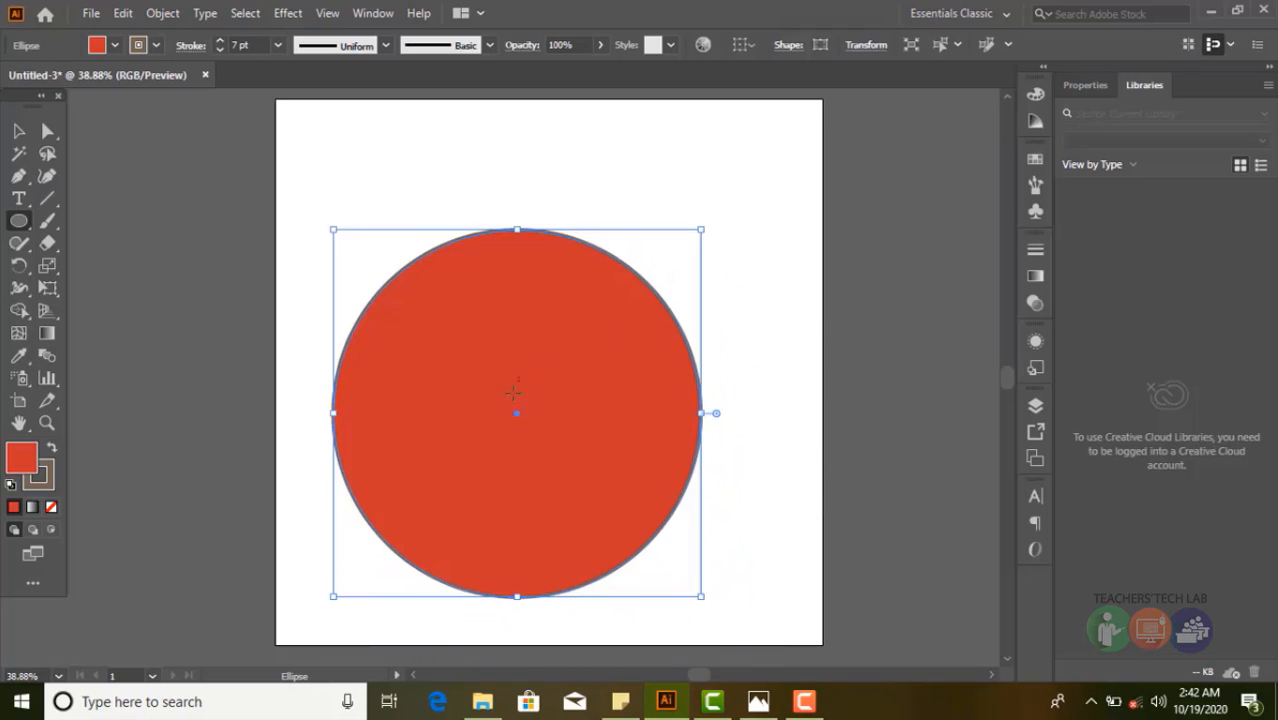
drag(518, 416, 779, 131)
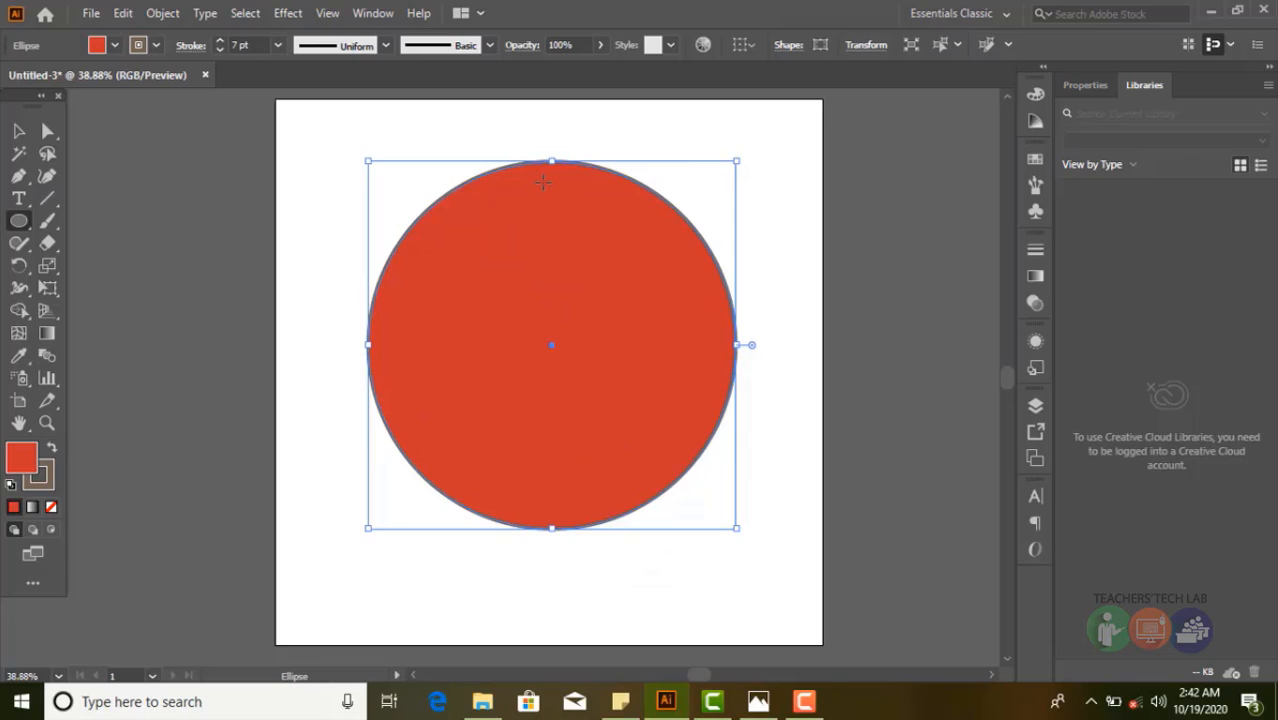
Delete the circle and draw a tilted hexagon with a radius of about 163 px near the artboard's upper-left corner
key(Delete)
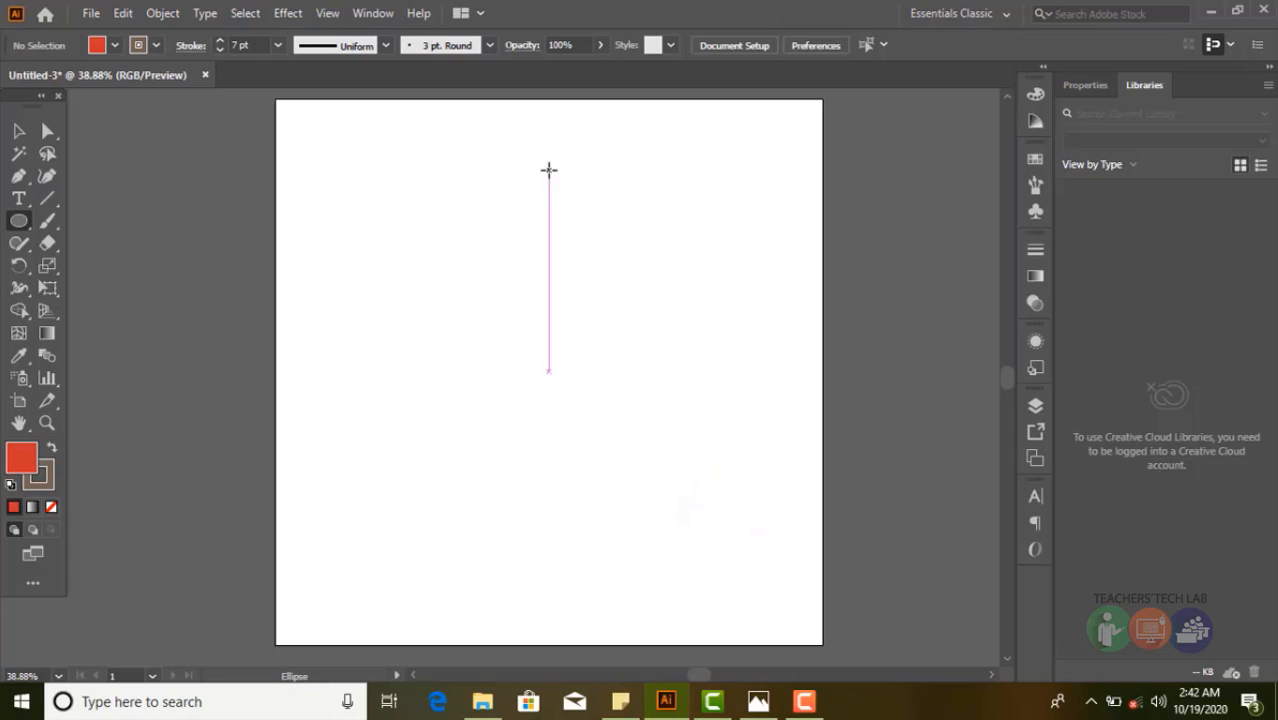
drag(20, 221, 73, 286)
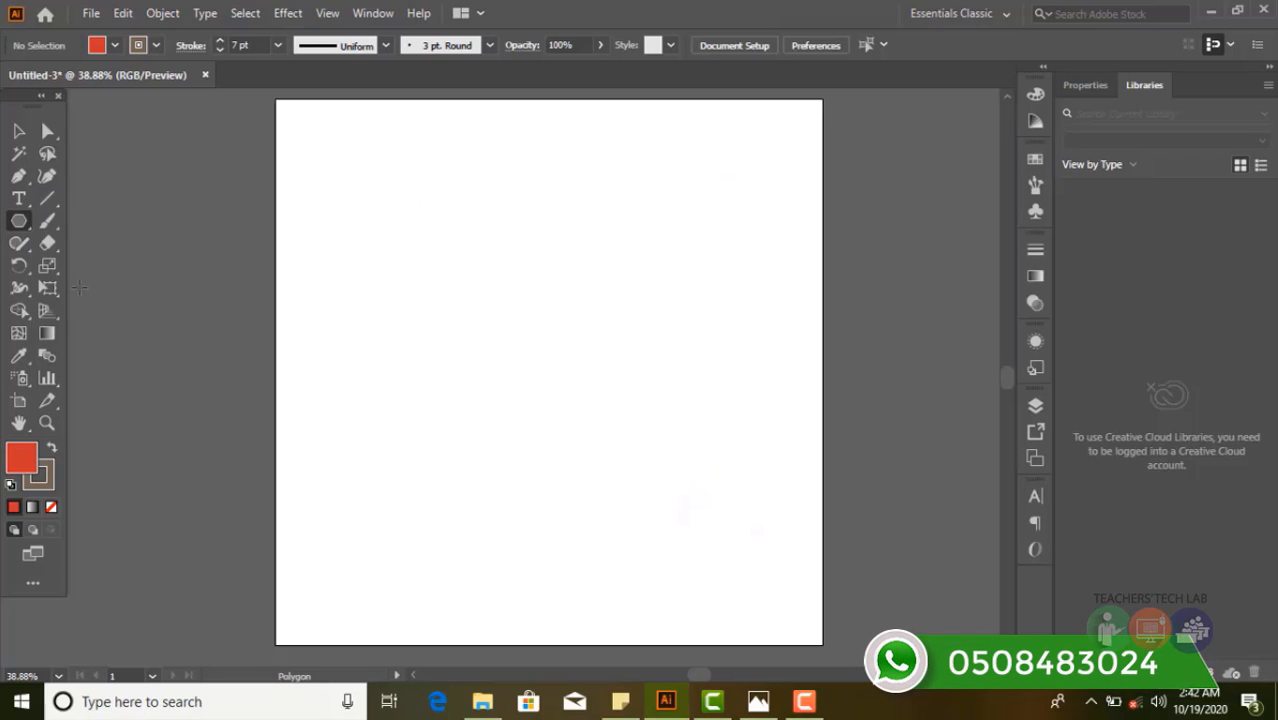
drag(376, 191, 555, 193)
Create a 3-sided polygon with a radius of 162.7355 px and move it to the middle of the artboard
click(565, 214)
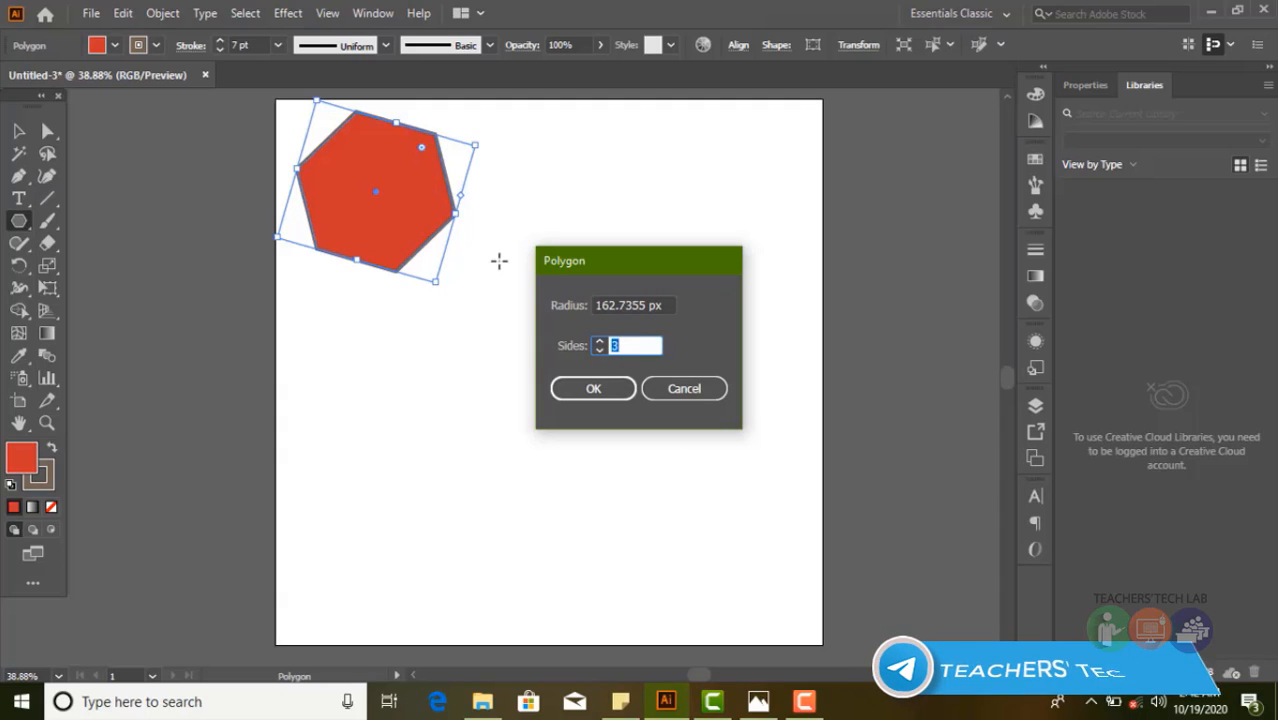
key(Return)
drag(435, 143, 586, 369)
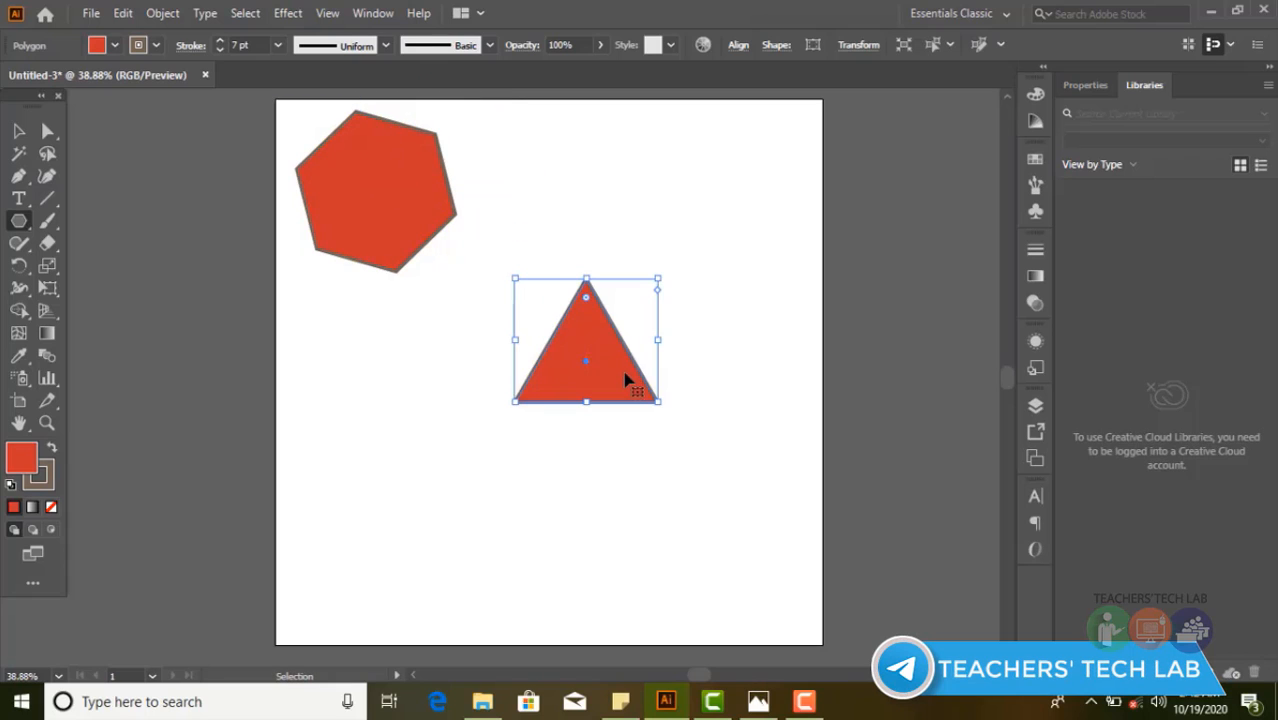
Undo the triangle's move and the creation of both the triangle and the hexagon
key(ctrl+z)
key(ctrl+z)
key(ctrl+z)
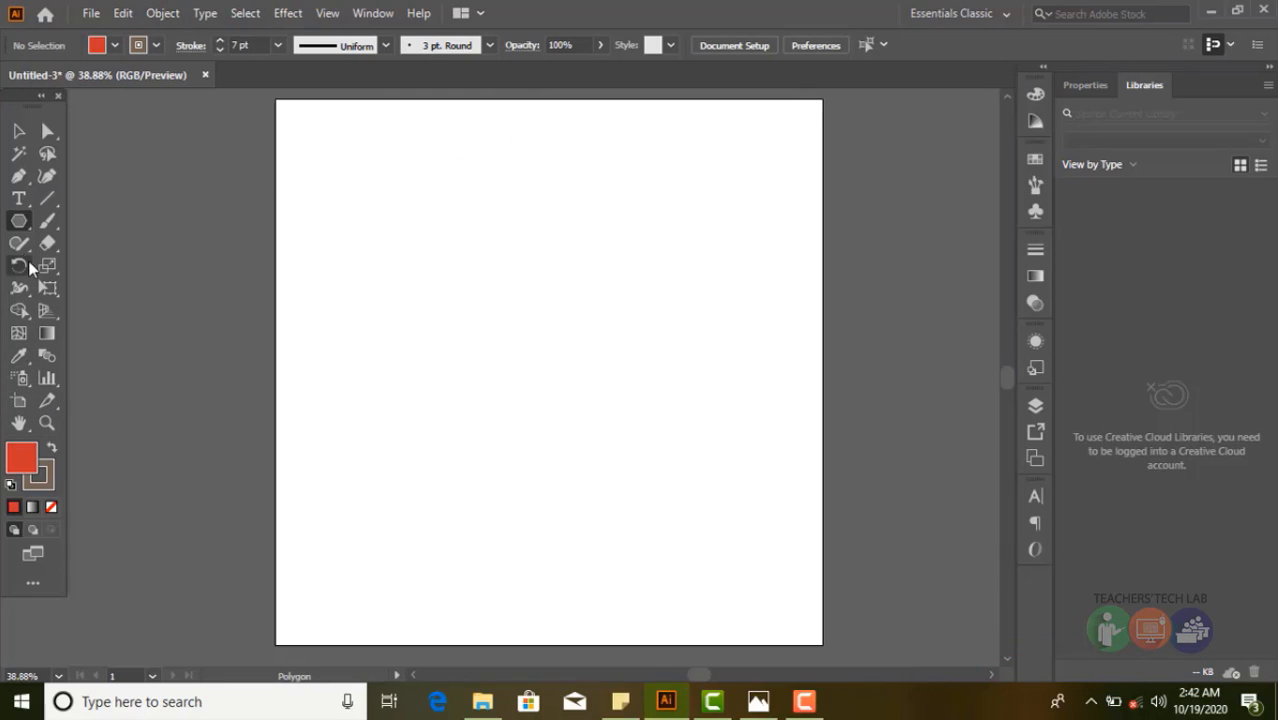
Draw a large five-pointed star over the artboard's upper-left corner with the Star tool, and undo it
drag(25, 228, 98, 315)
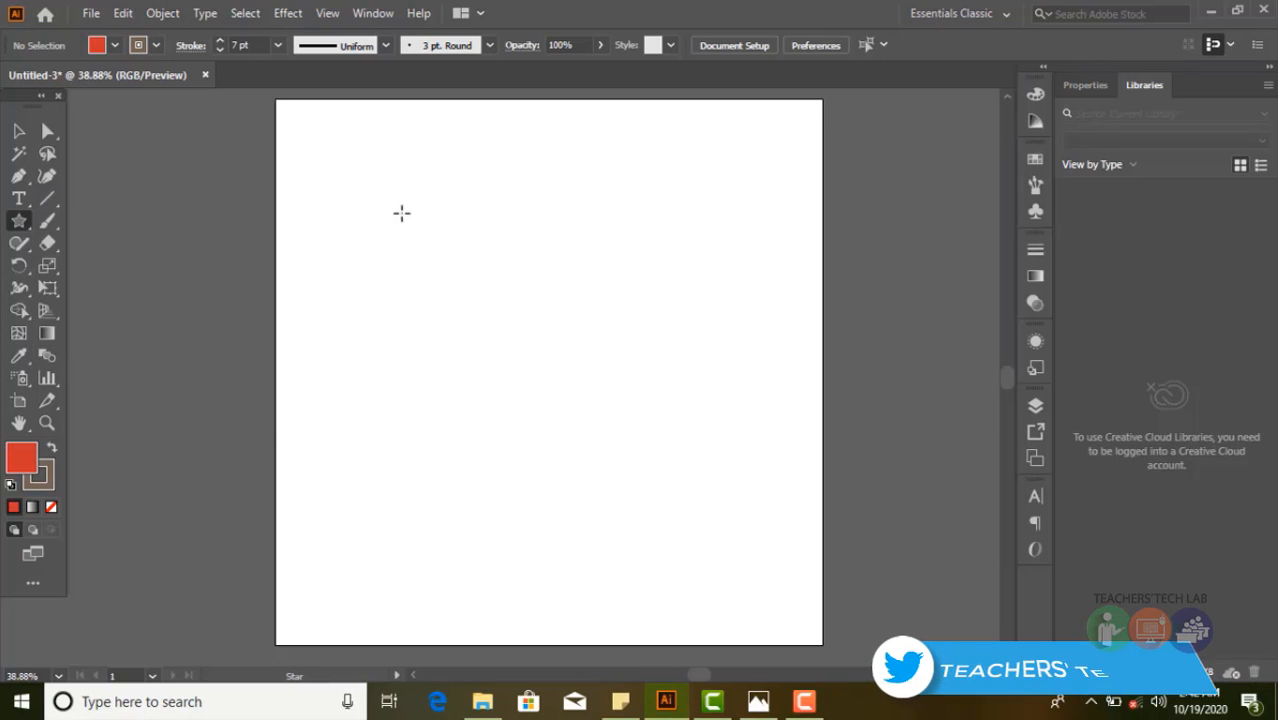
mouse_move(399, 211)
mouse_down()
mouse_move(579, 436)
mouse_move(493, 340)
mouse_up()
click(493, 340)
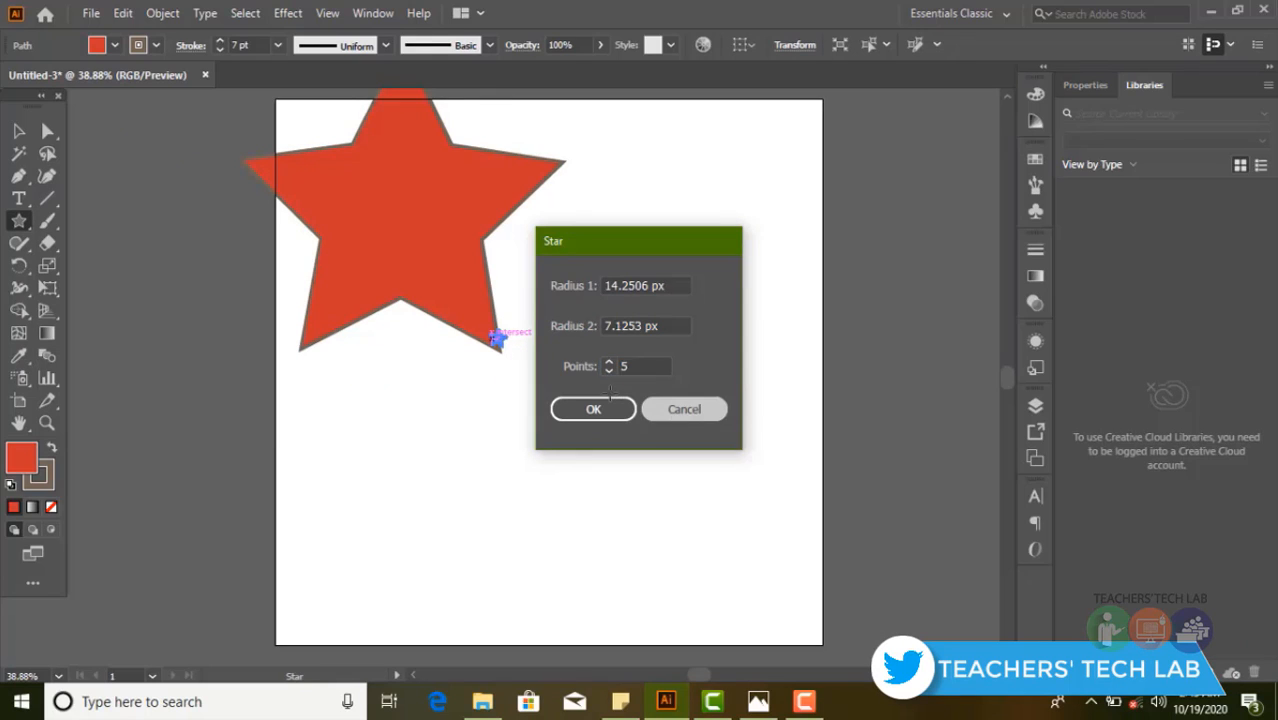
click(668, 407)
key(ctrl+z)
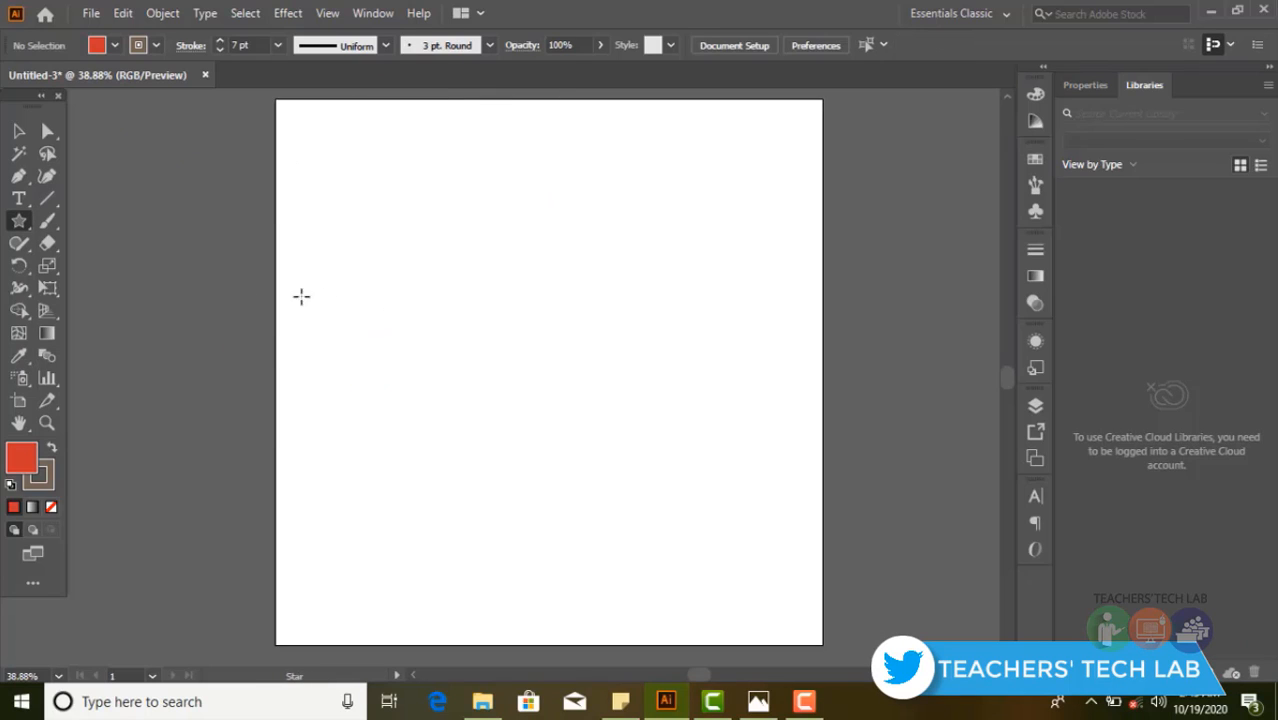
Draw a smaller upright five-pointed star overlapping the artboard's left edge in its upper half, and deselect it
click(16, 132)
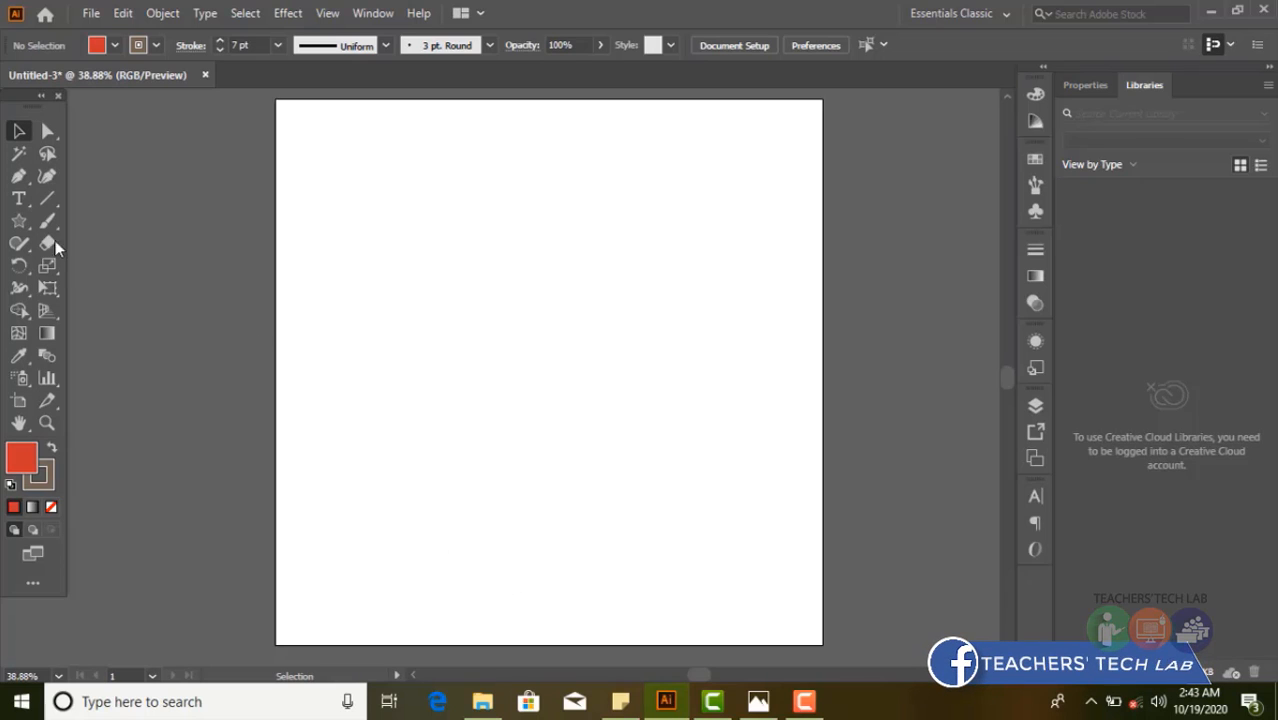
click(19, 223)
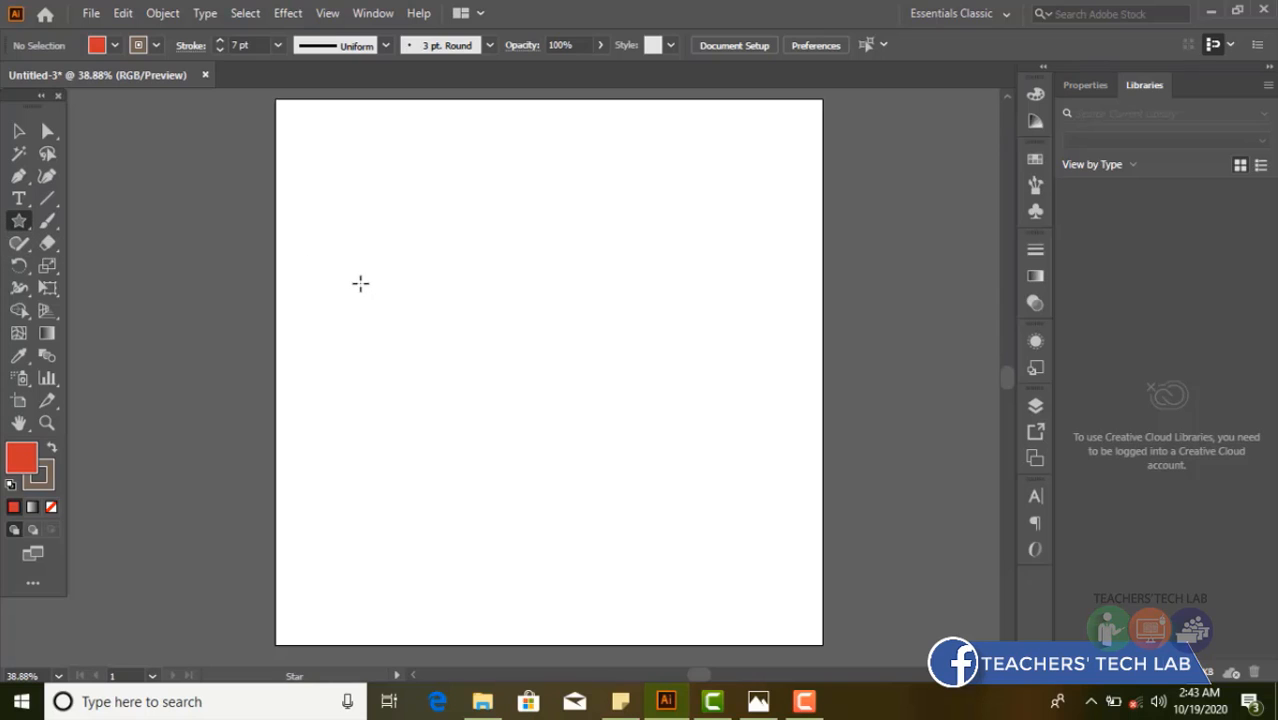
drag(359, 282, 419, 366)
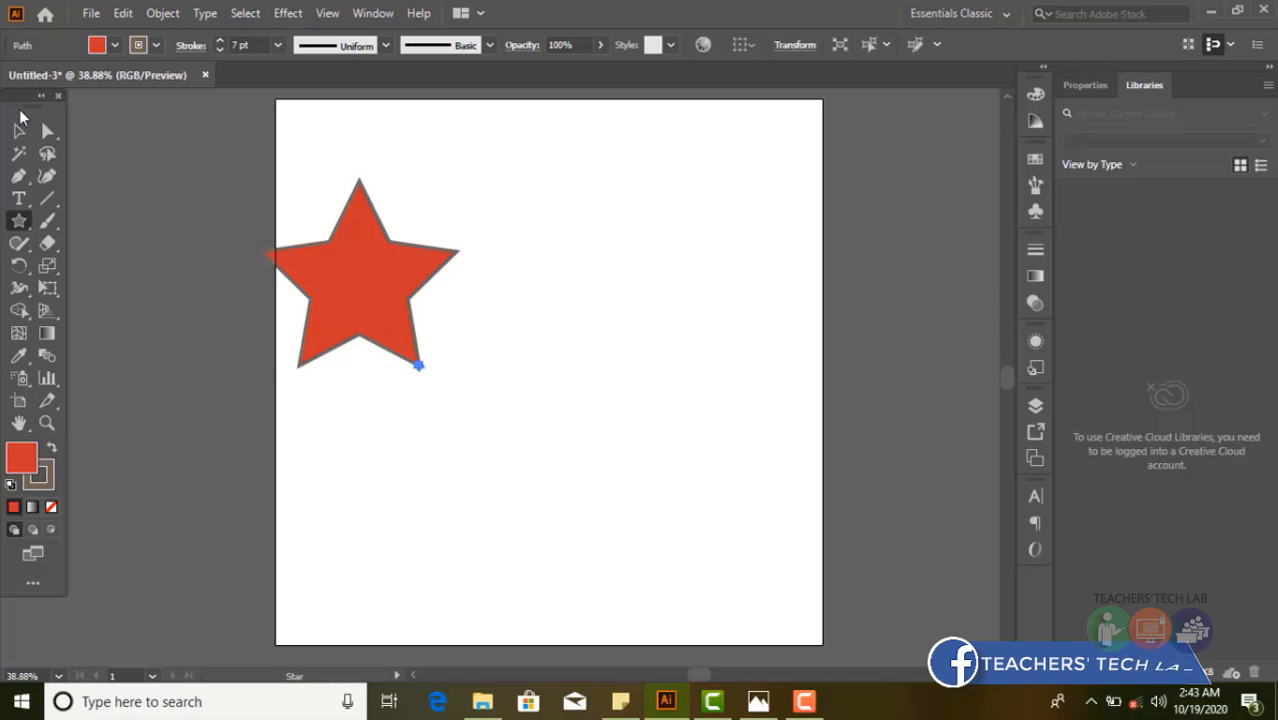
click(18, 132)
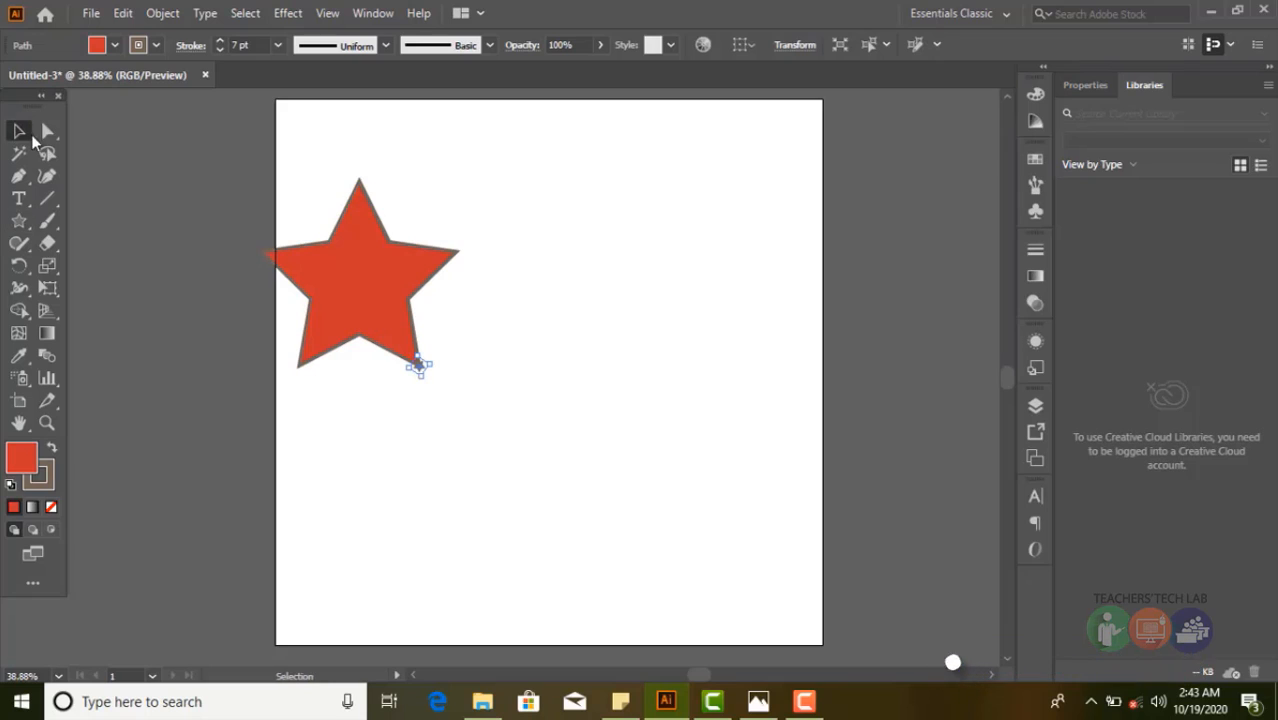
click(476, 368)
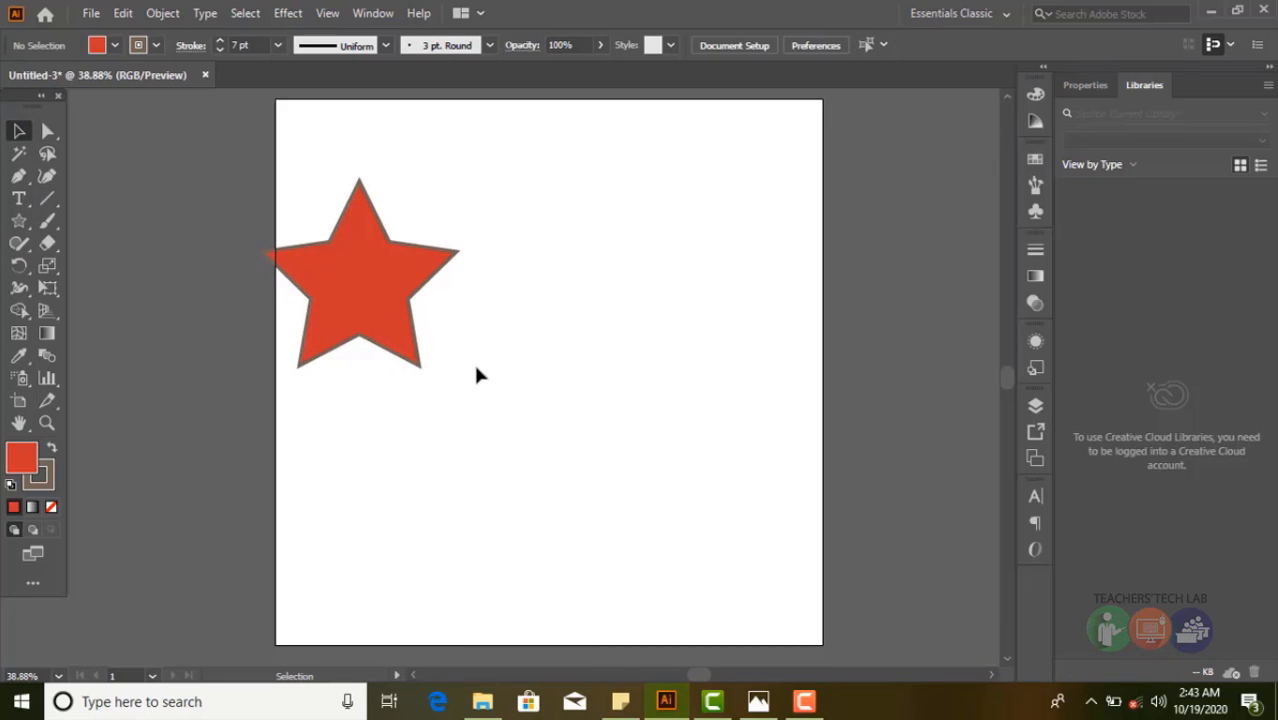
Duplicate the star horizontally so the copy sits tip to tip with the original, and copy that duplicate straight down
click(370, 289)
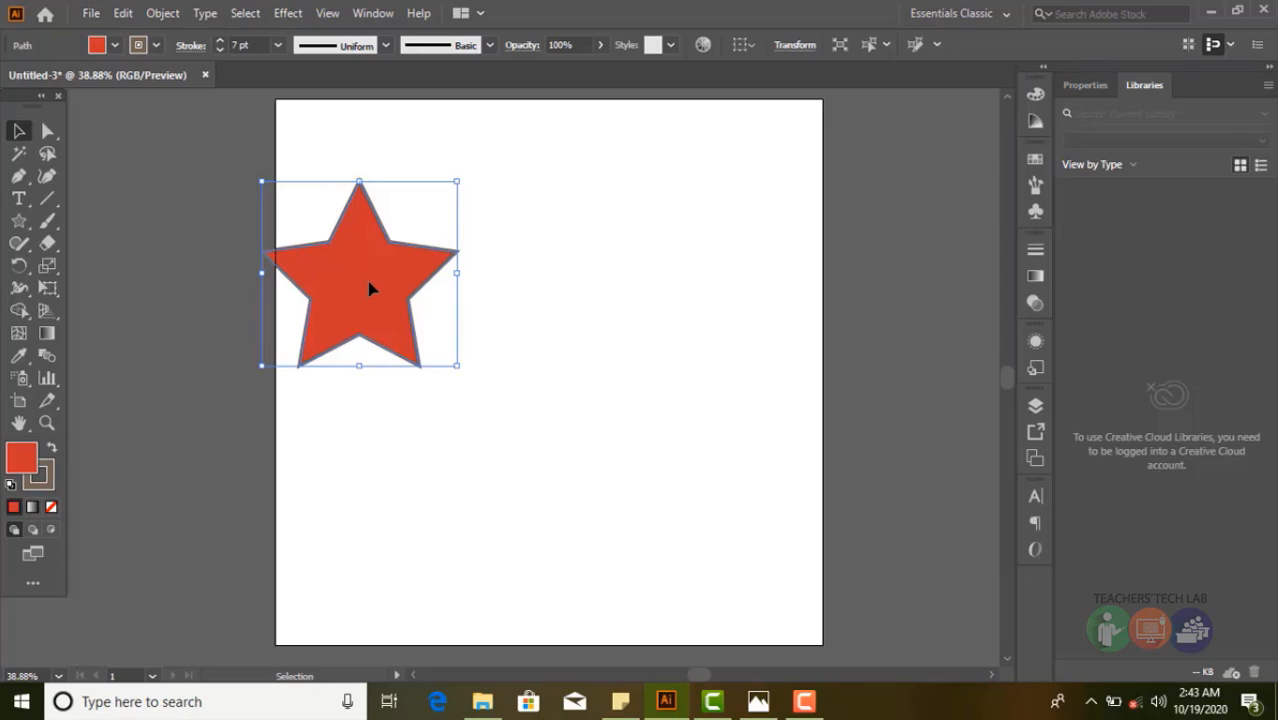
drag(379, 286, 565, 288)
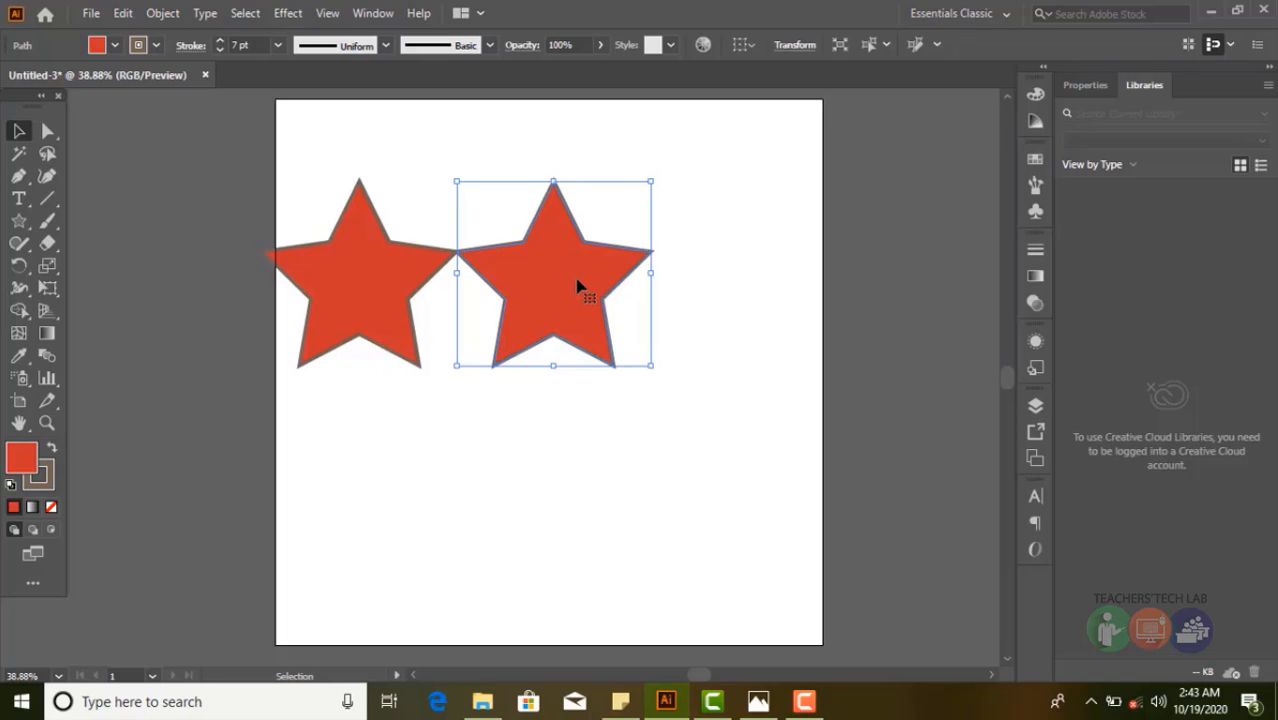
drag(577, 287, 577, 447)
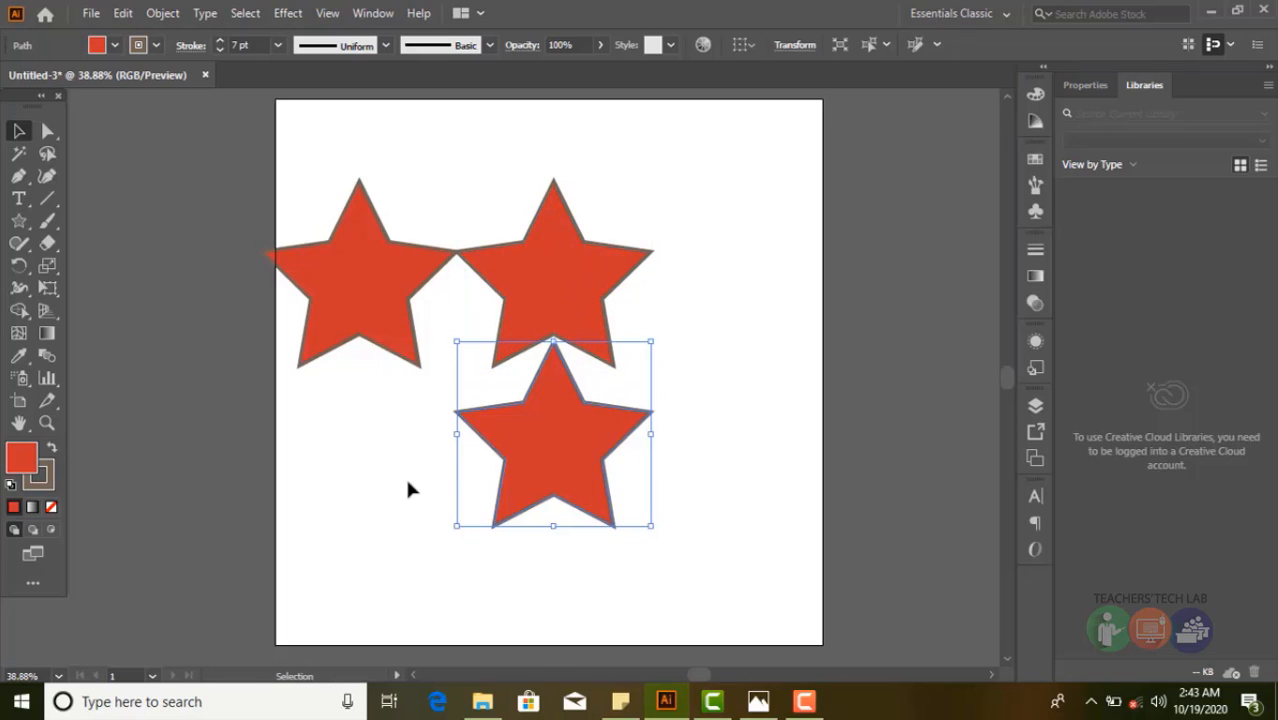
Scatter further overlapping copies of the star across the artboard, ending with one in its upper-right corner
drag(405, 483, 562, 251)
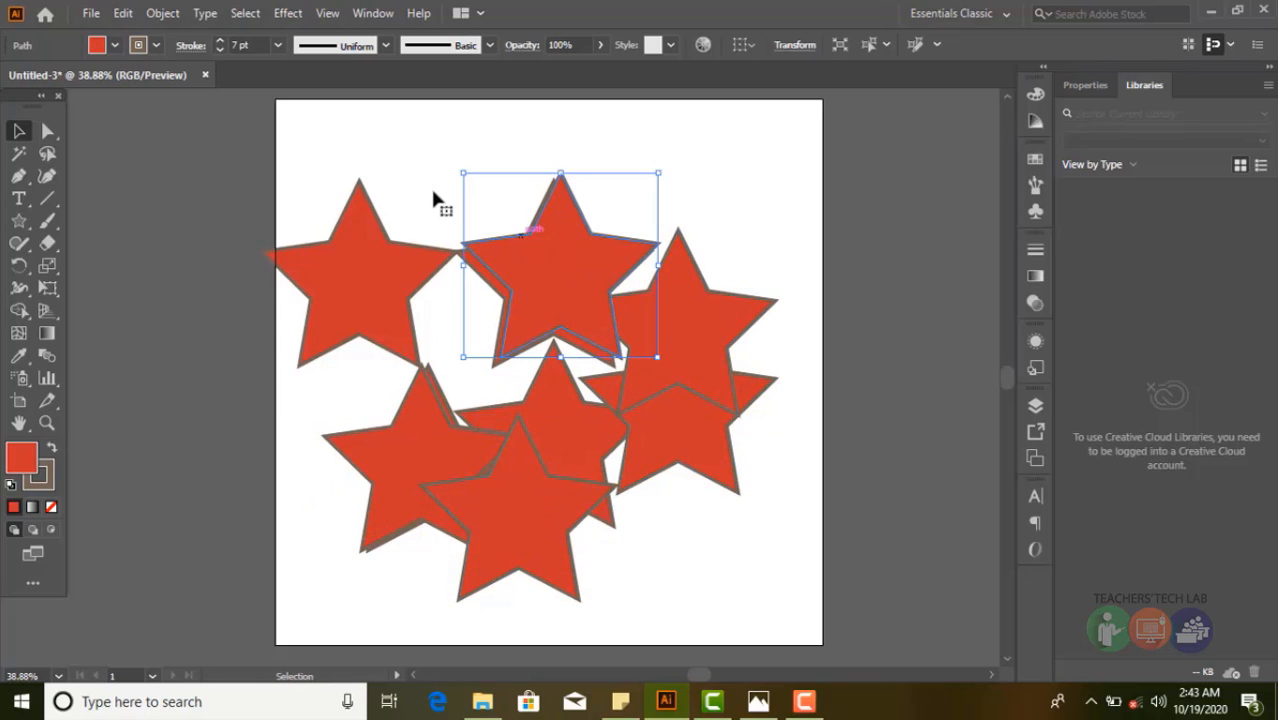
drag(433, 199, 336, 392)
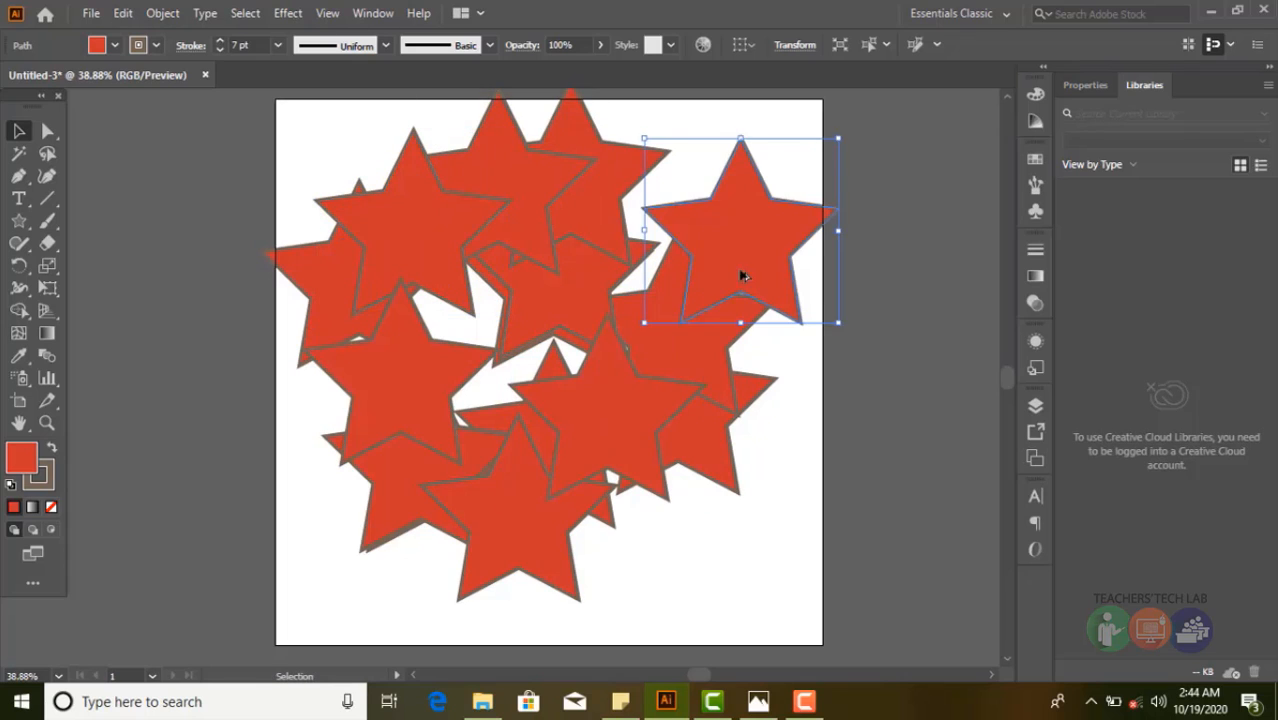
drag(716, 219, 692, 182)
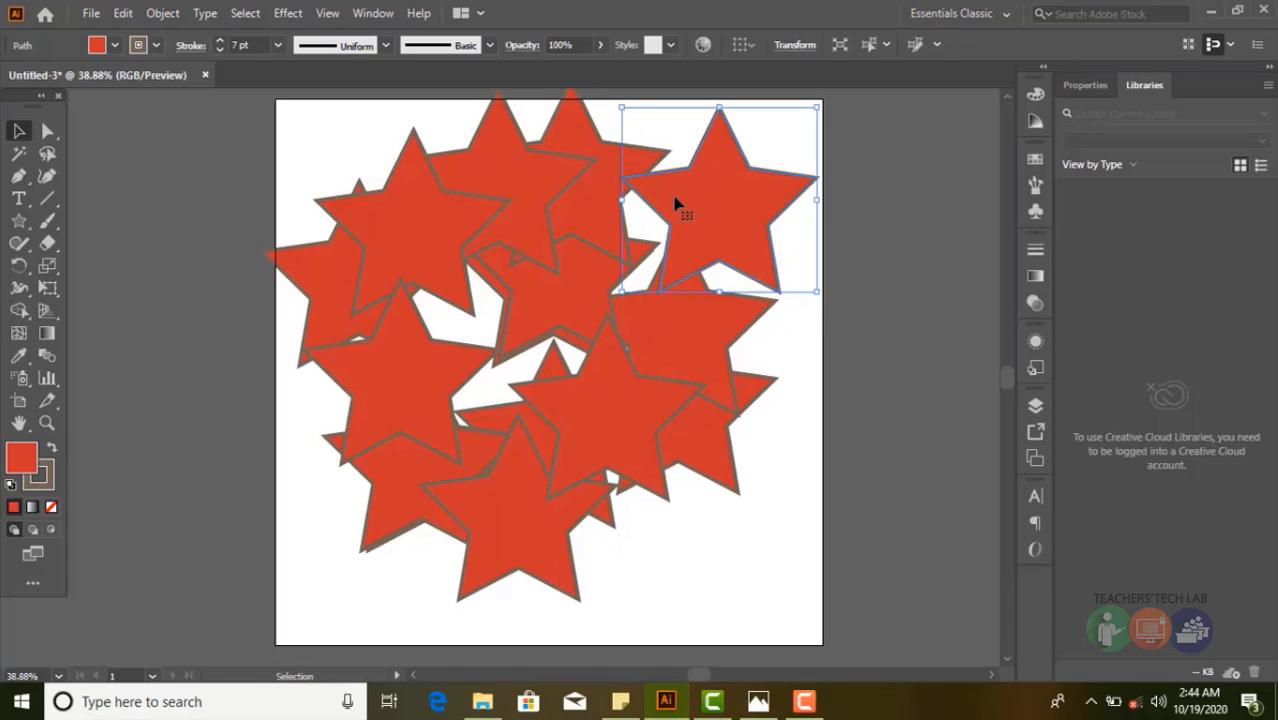
Select all the stars and delete them to clear the artboard
drag(186, 497, 171, 593)
key(Delete)
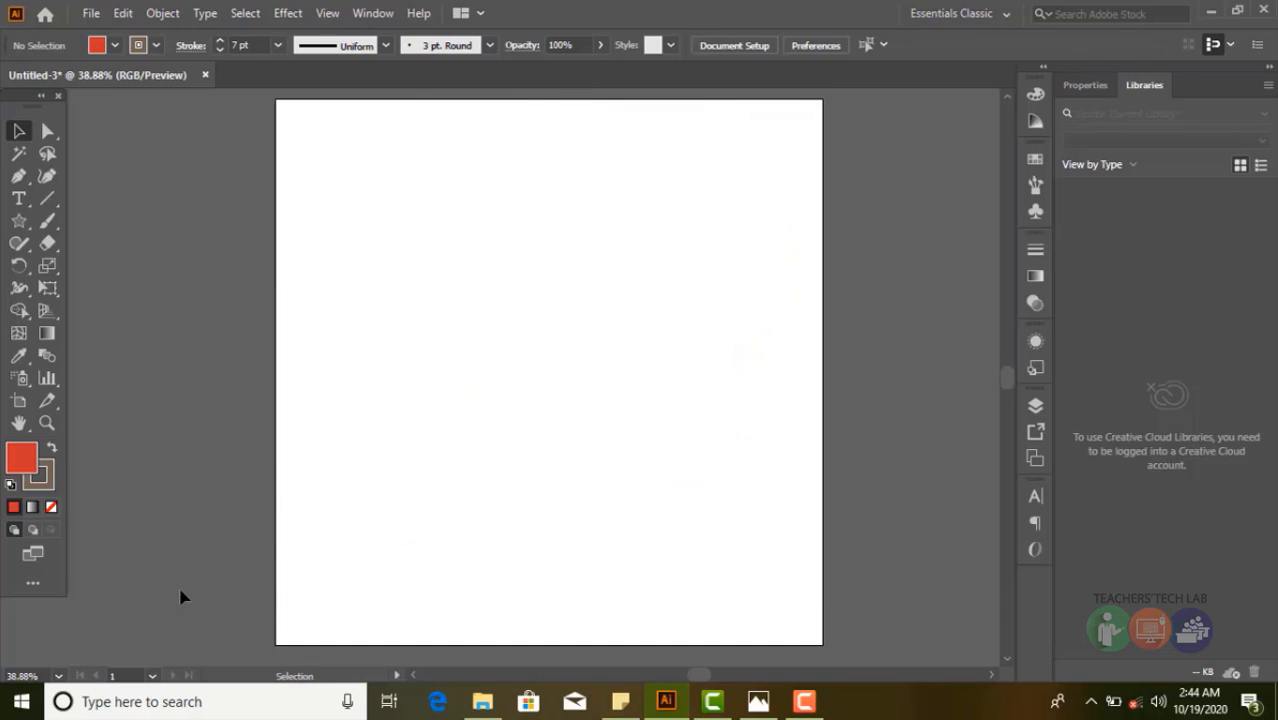